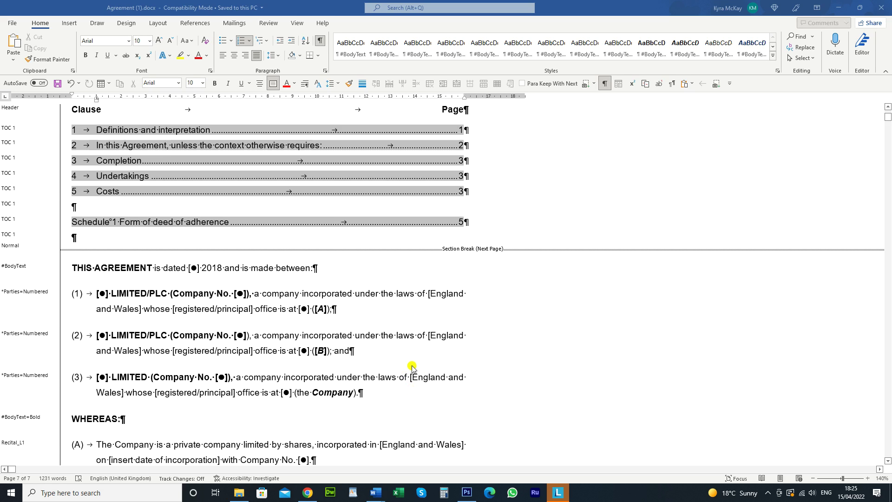
Scroll down to the three party clauses and recitals (A) and (B), and click into paragraph (3)
scroll(412, 367, down, 3)
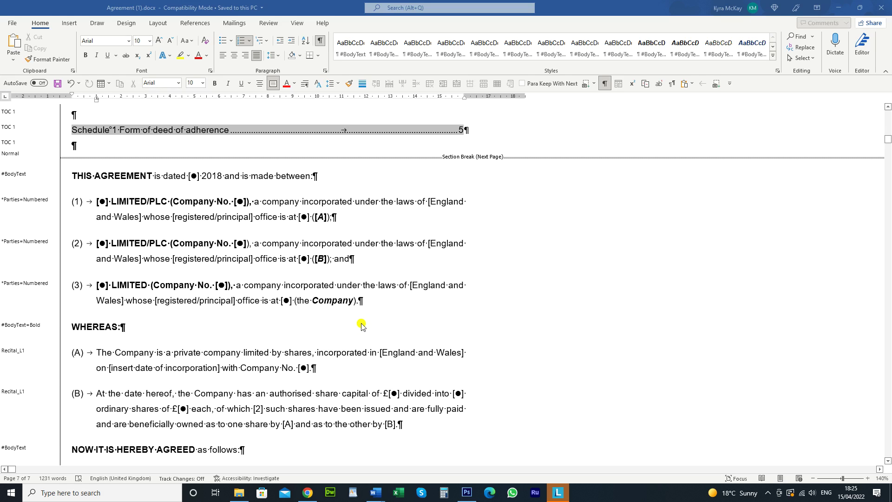
click(359, 295)
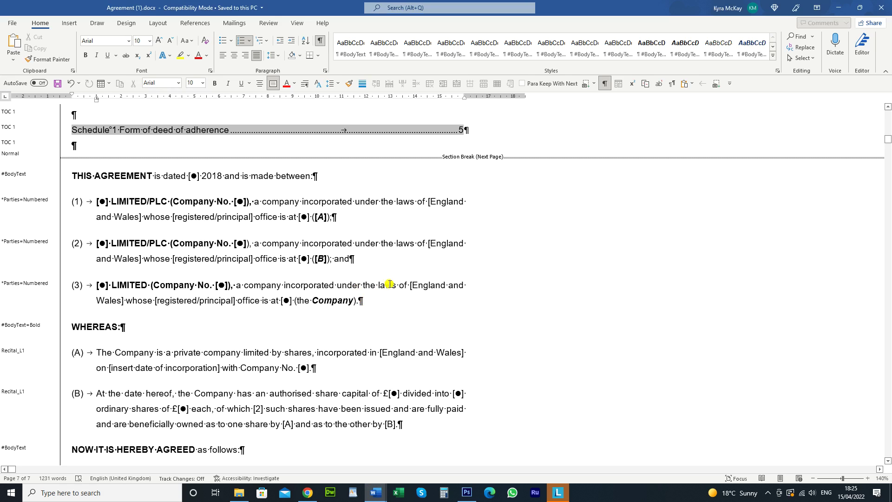
key(ctrl+a)
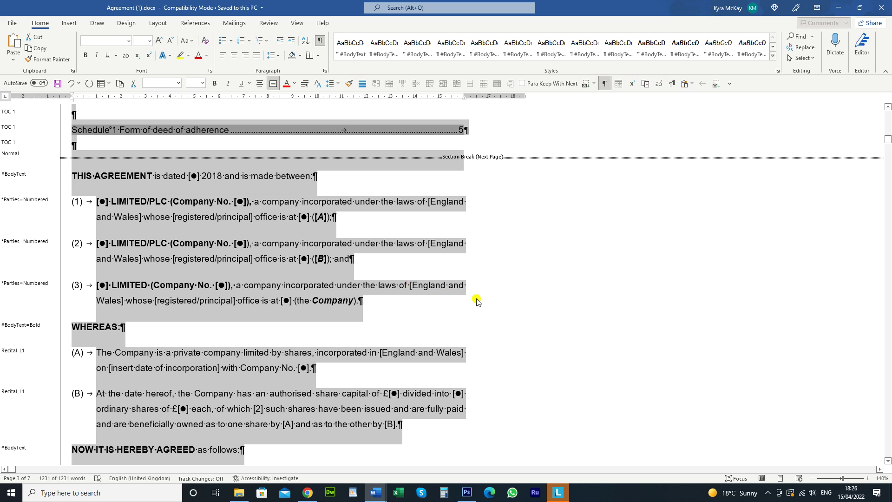
click(393, 312)
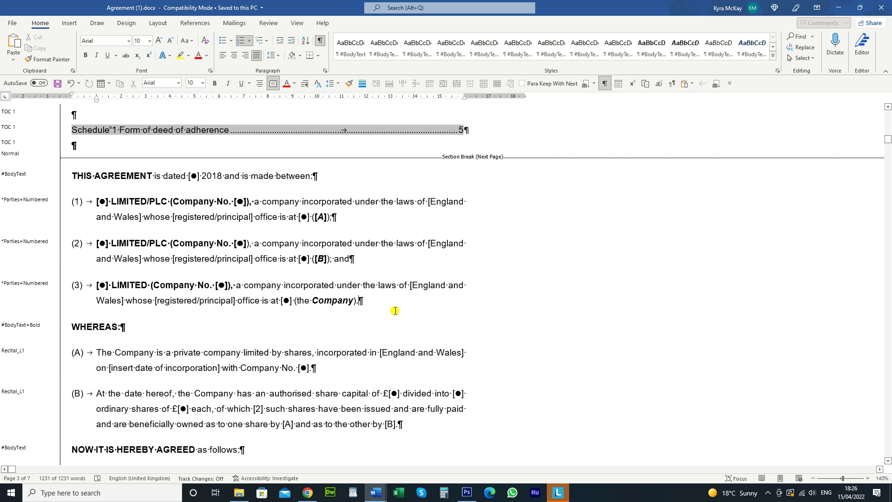
click(367, 352)
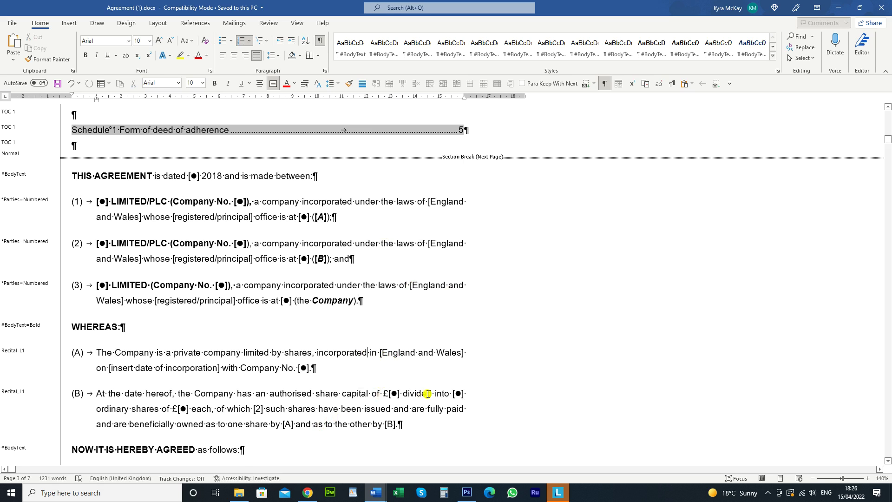
key(ctrl+shift+Left)
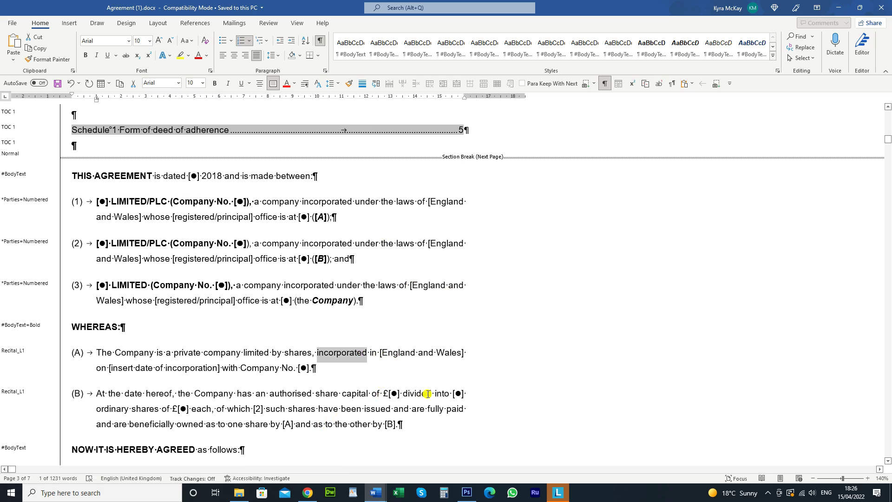
key(ctrl+b)
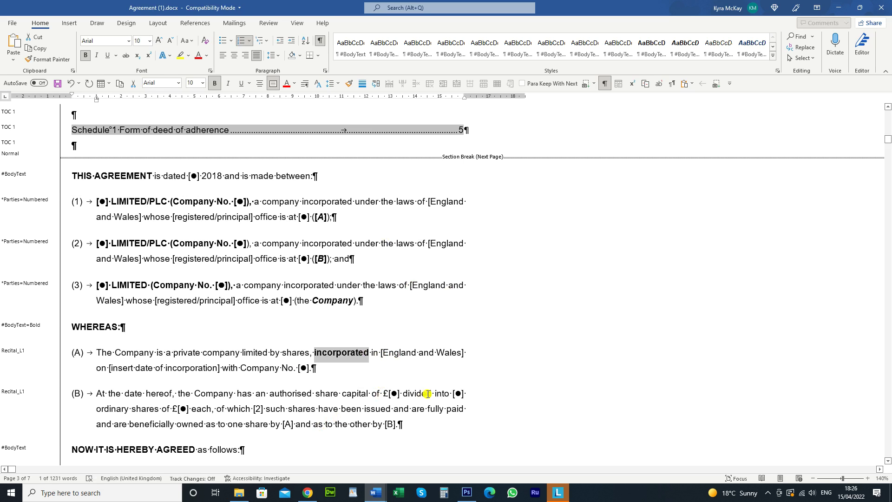
key(ctrl+b)
key(ctrl+s)
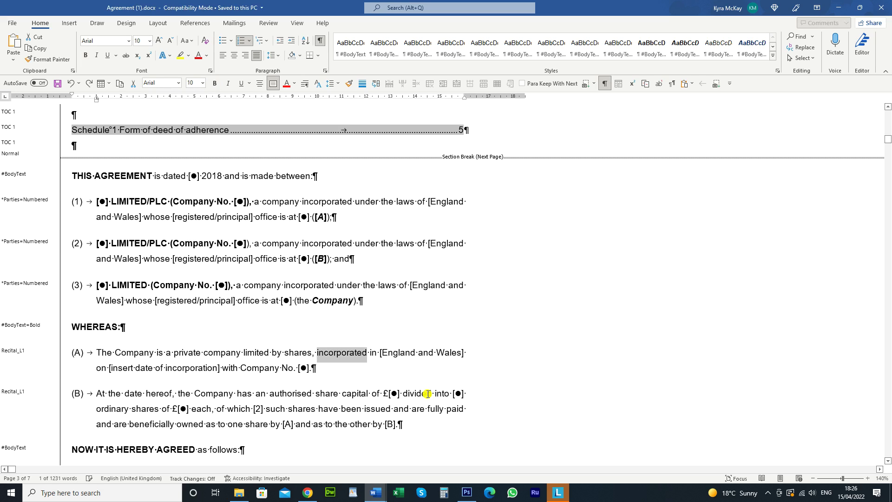
key(F8)
key(F8)
key(F8)
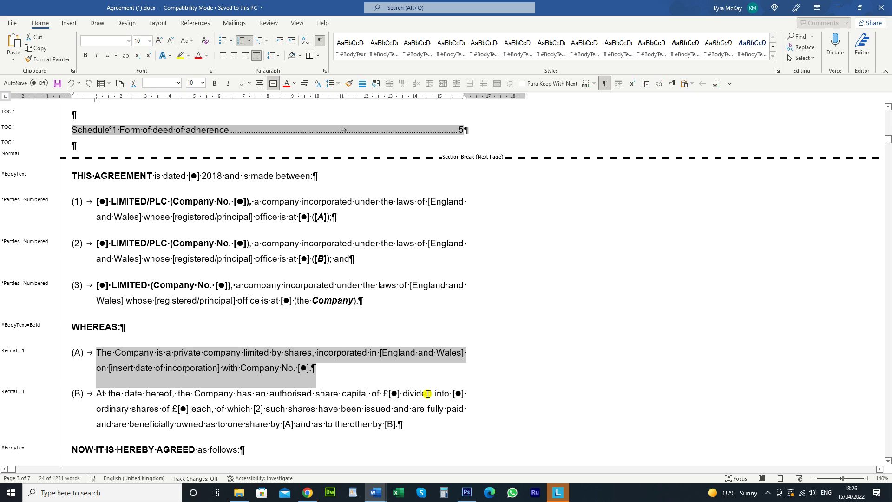
Open the Font dialog for the word 'capital', cancel it unchanged, and scroll to the Definitions heading
click(349, 397)
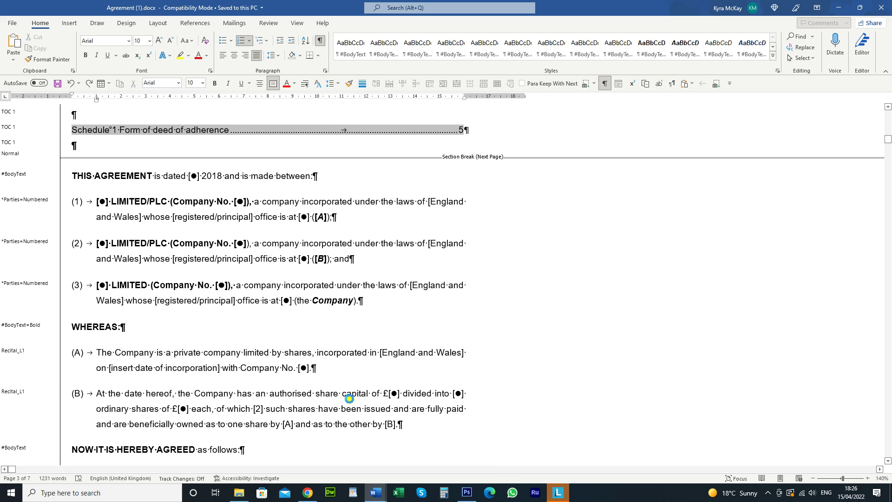
key(ctrl+d)
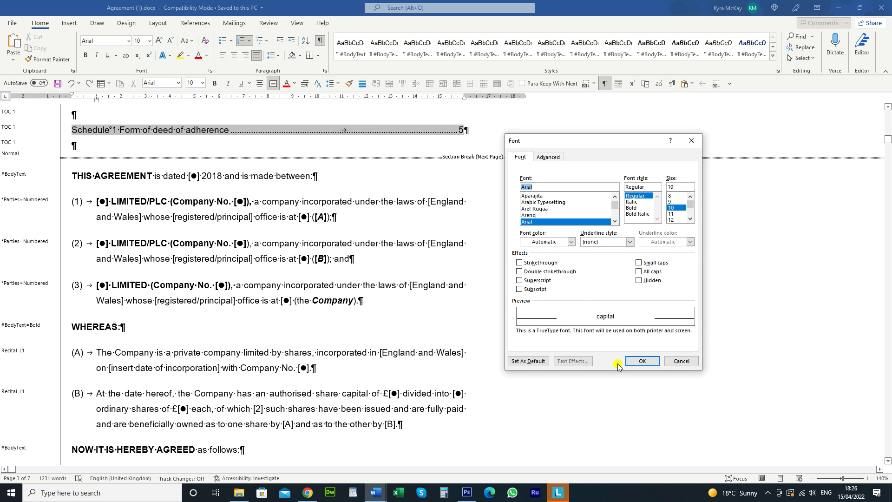
click(681, 361)
scroll(399, 418, down, 3)
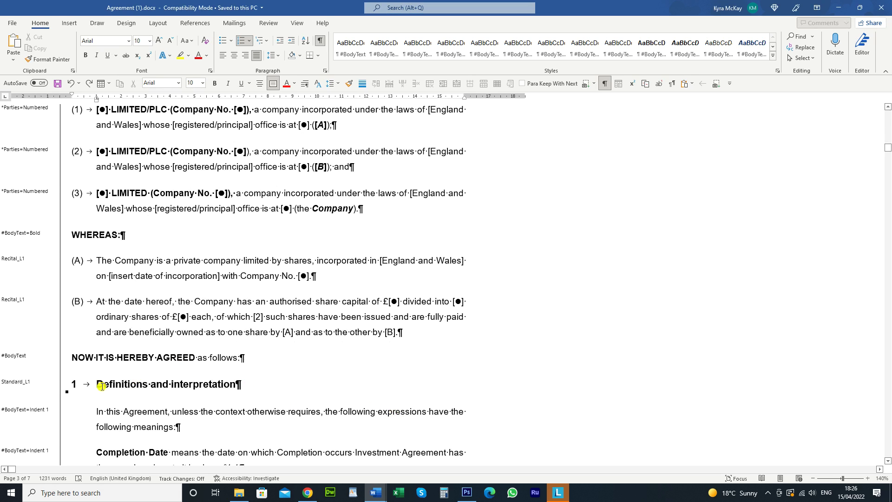
click(62, 361)
key(ctrl+e)
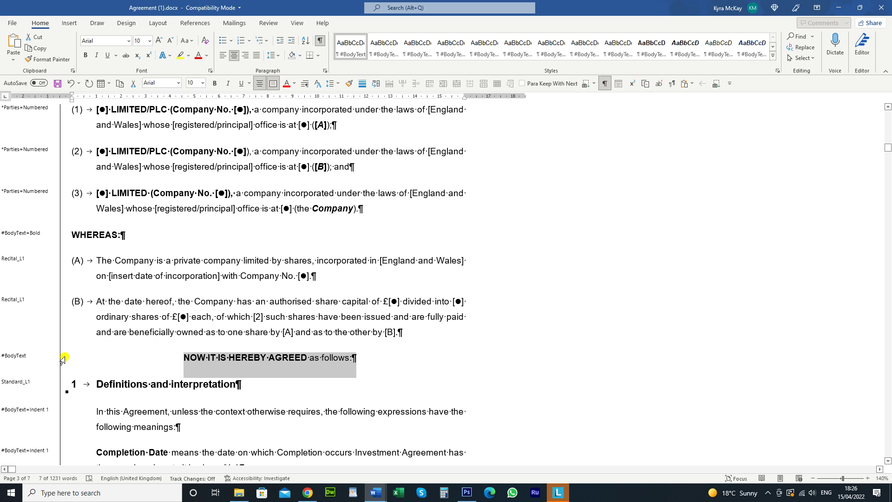
key(Left)
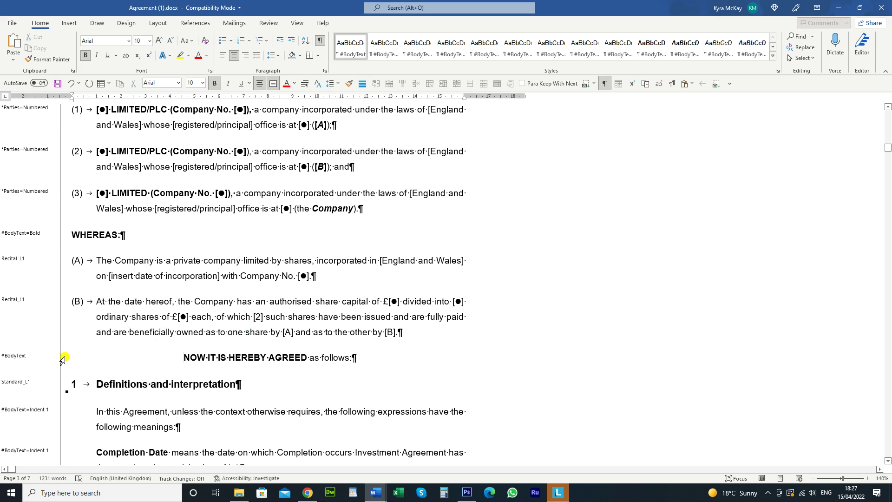
click(63, 361)
key(ctrl+j)
key(ctrl+s)
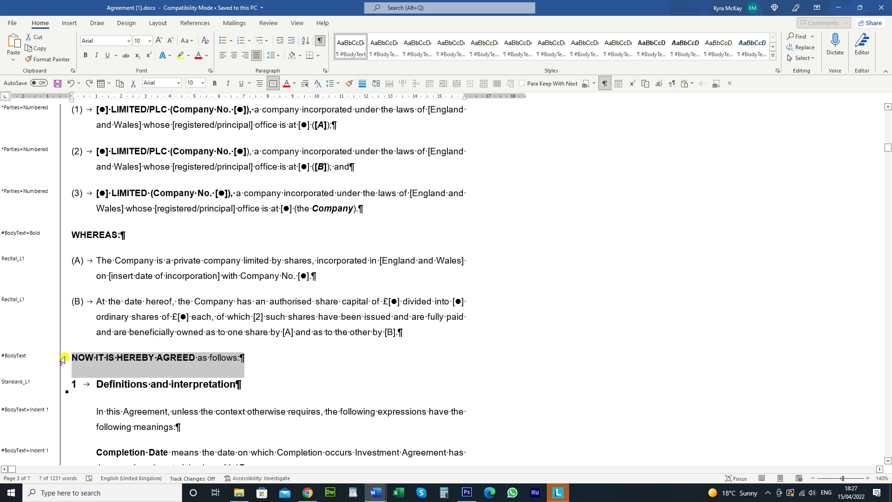
key(Right)
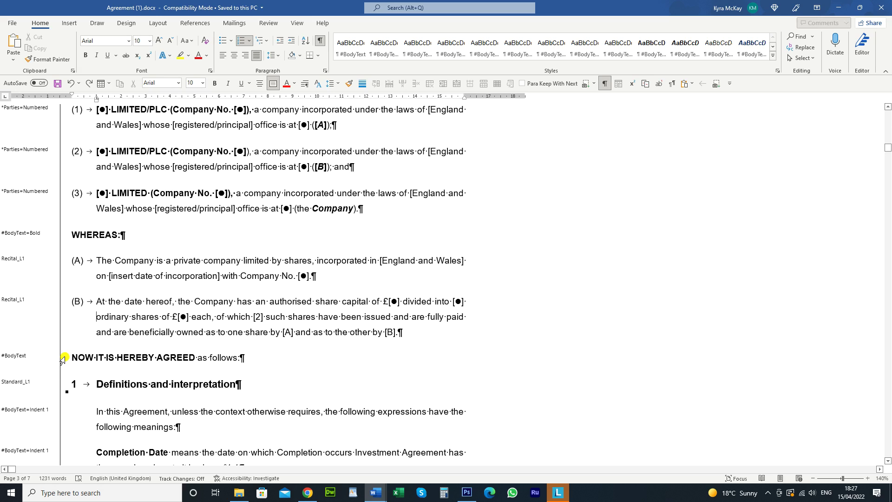
key(ctrl+f)
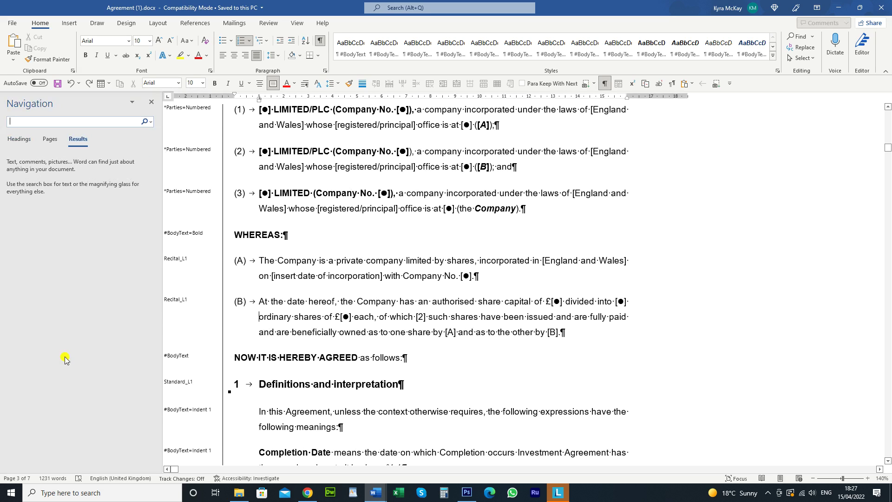
click(151, 103)
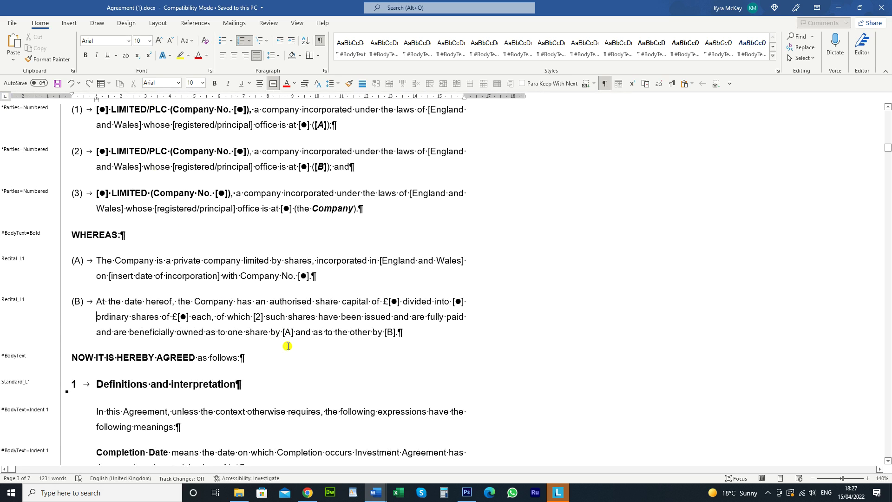
key(ctrl+g)
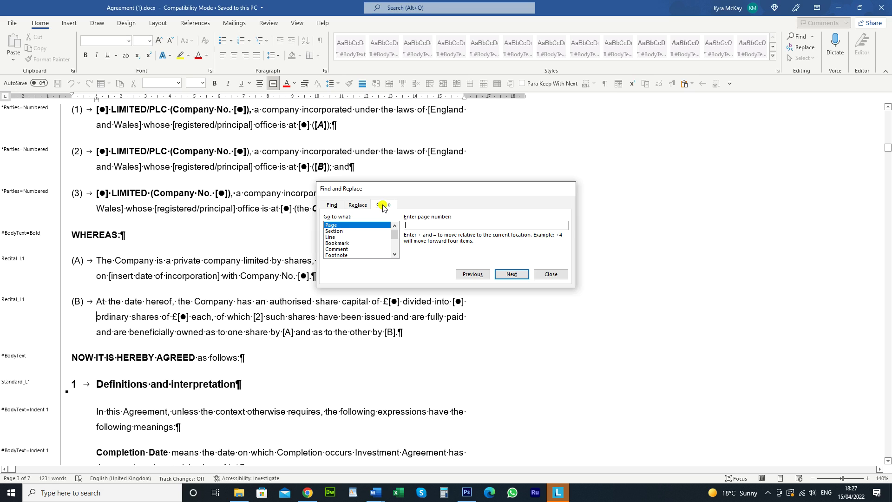
key(Escape)
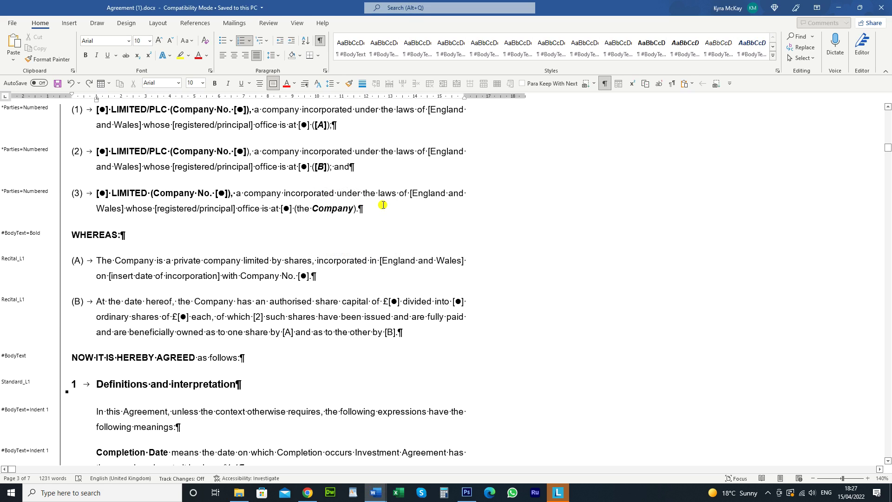
key(ctrl+h)
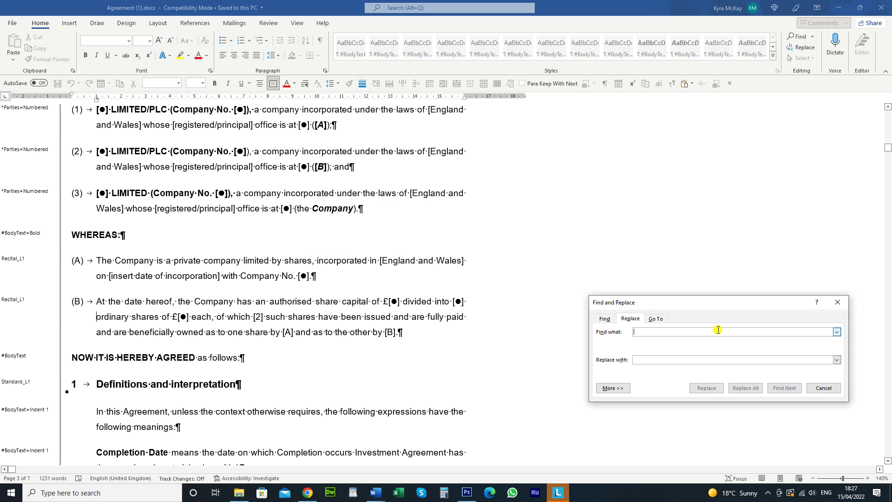
drag(689, 305, 516, 223)
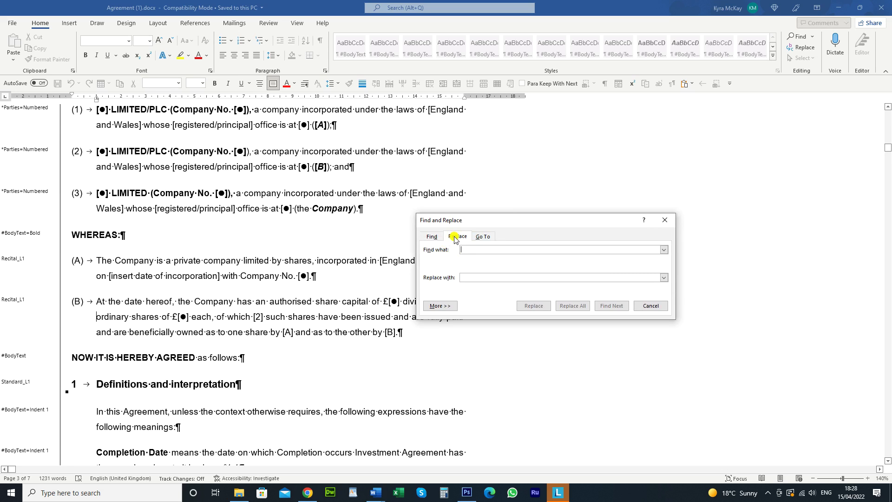
key(Escape)
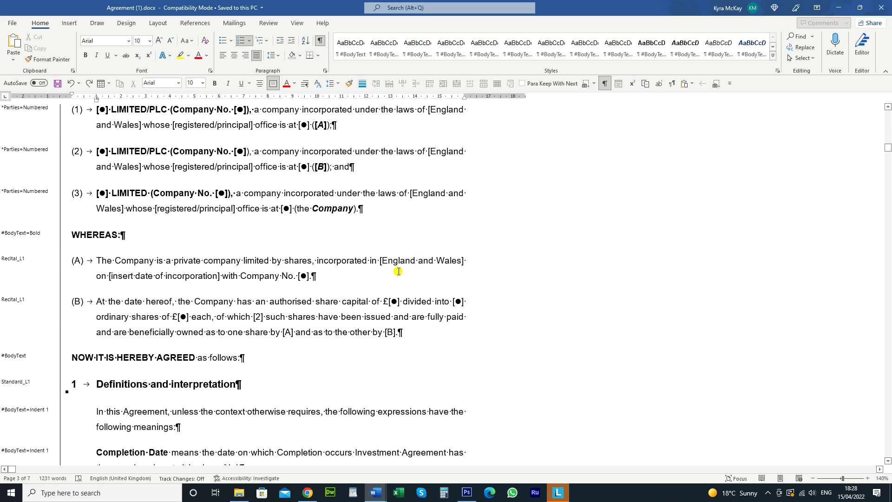
click(313, 306)
Italicise the word 'authorised' in the recitals
key(ctrl+shift+Left)
key(ctrl+i)
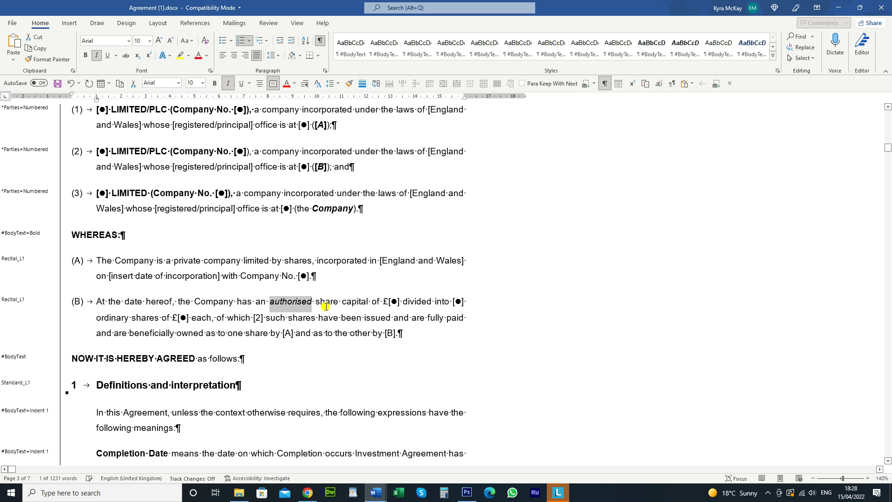
click(326, 307)
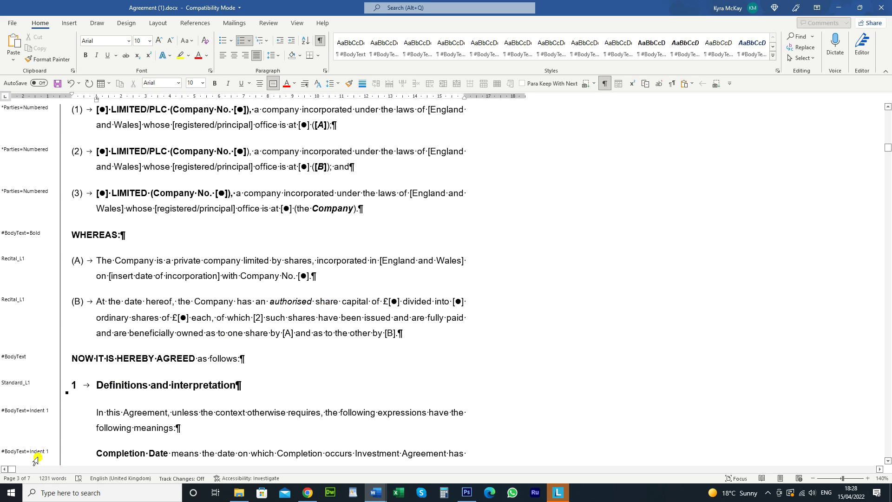
click(309, 361)
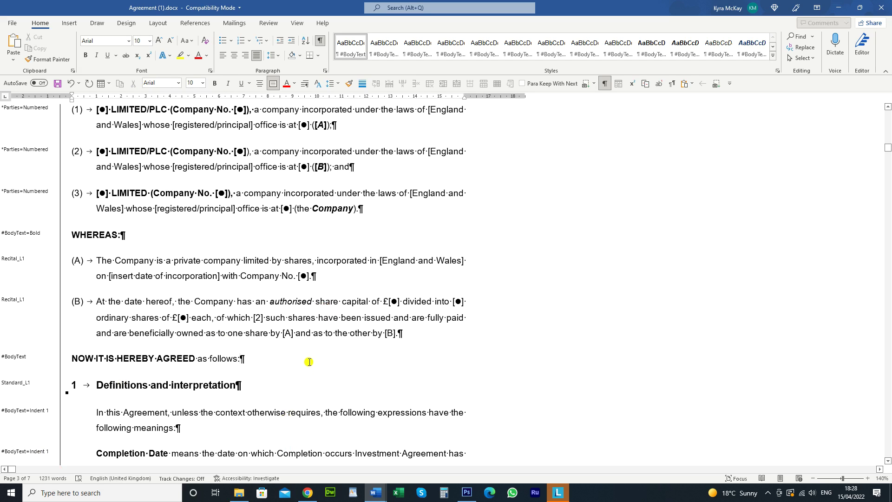
Switch recital (B) between left and justified, leave it left-aligned, then start a hyperlink on 'shares'
click(318, 318)
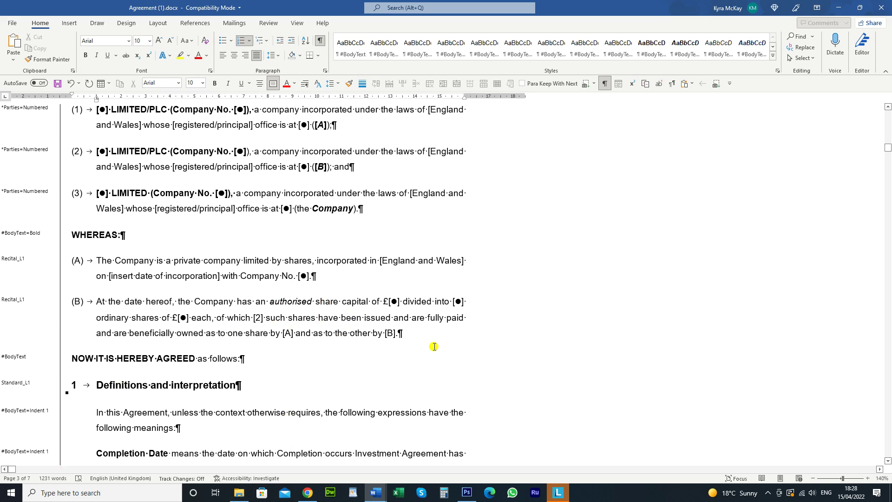
key(ctrl+l)
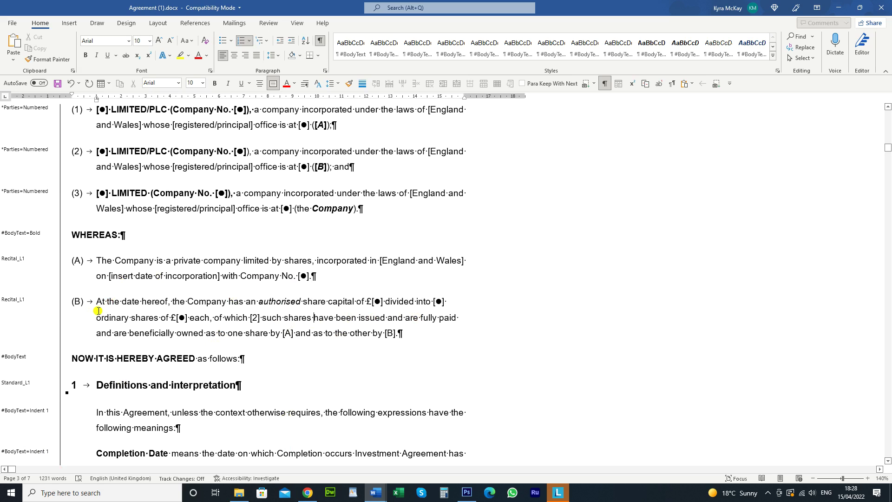
key(ctrl+j)
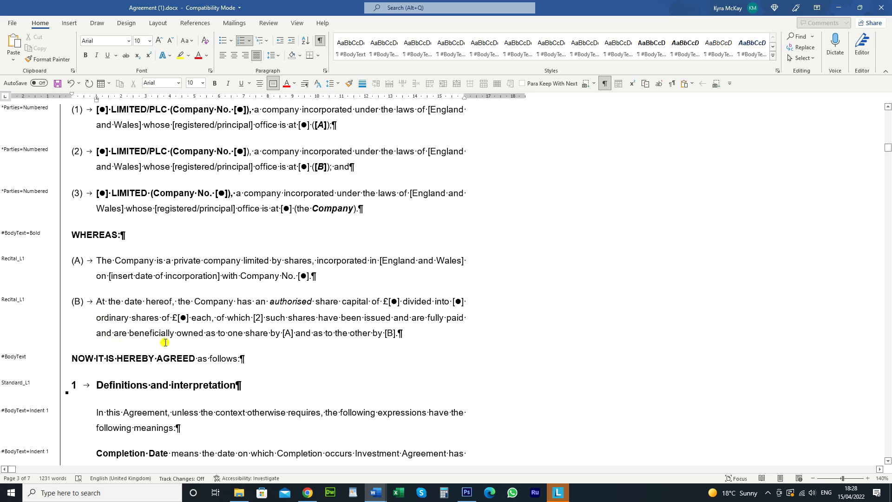
key(ctrl+l)
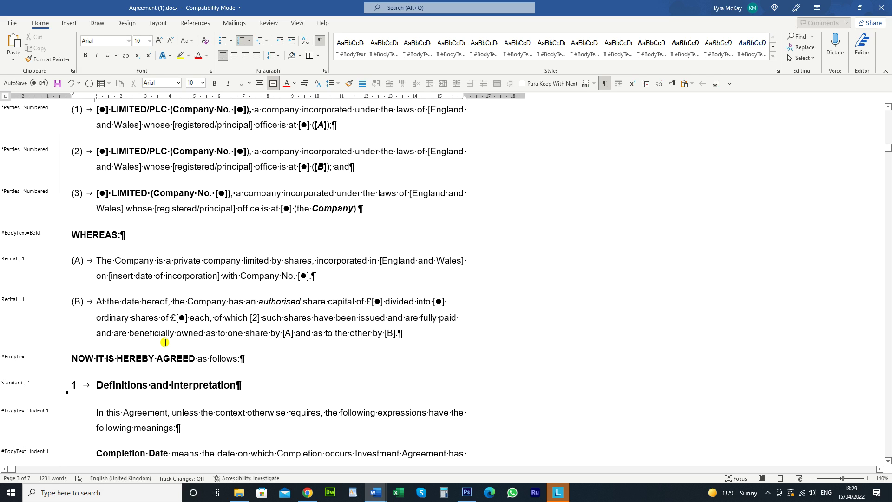
key(ctrl+shift+Left)
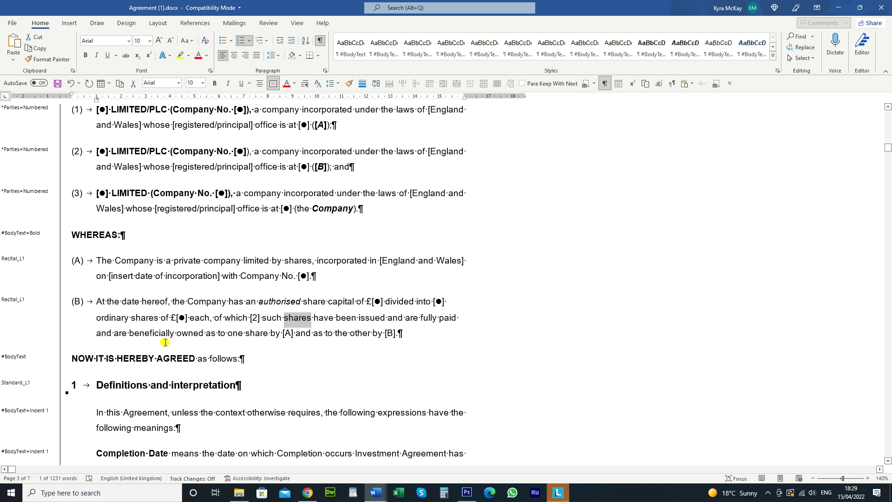
key(ctrl+k)
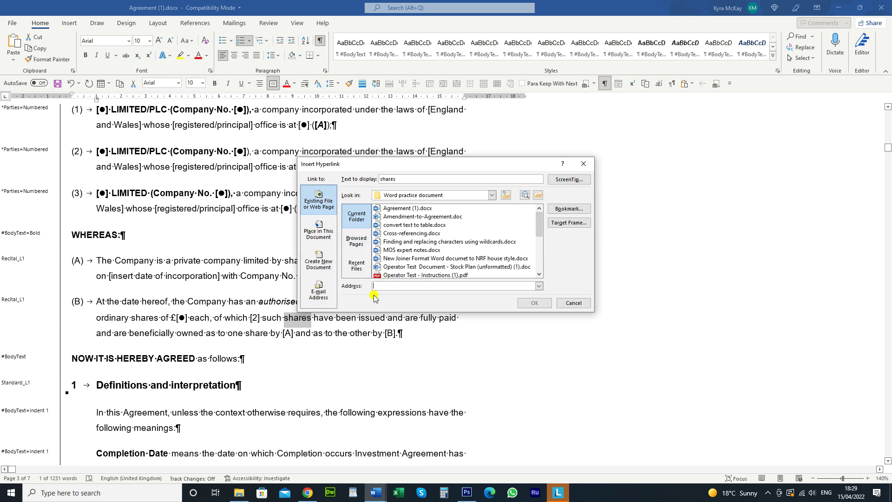
key(Escape)
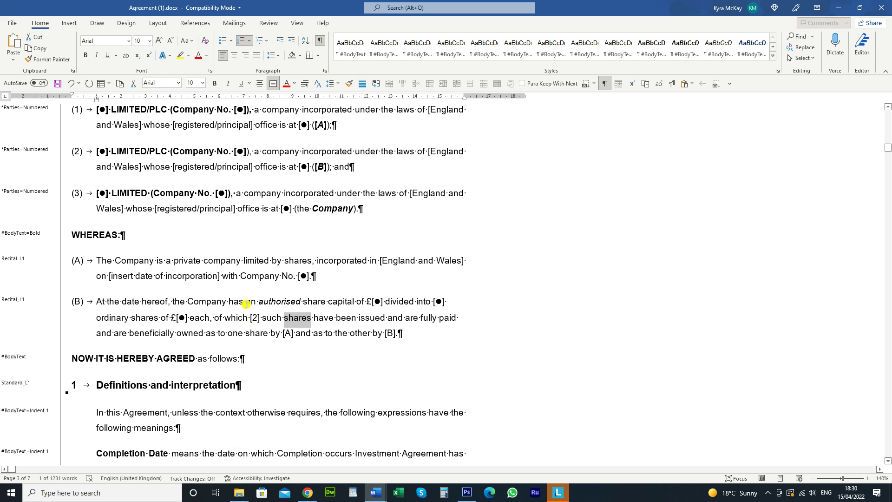
scroll(246, 303, down, 3)
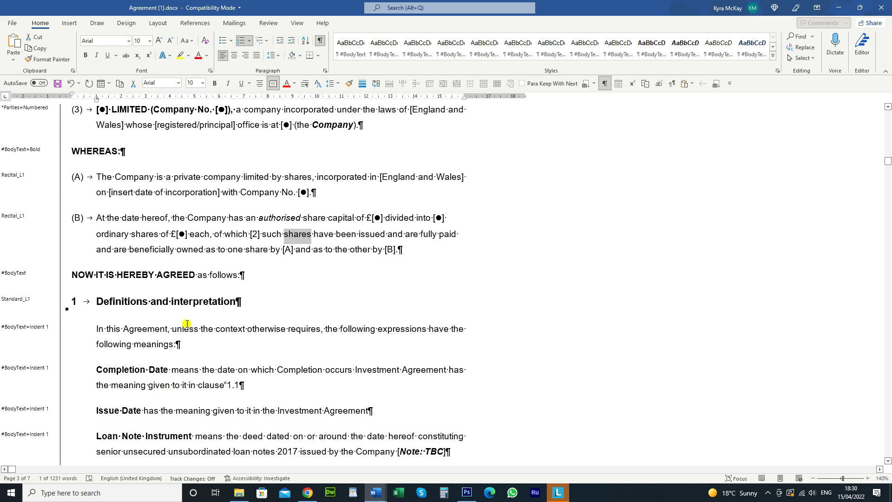
click(164, 344)
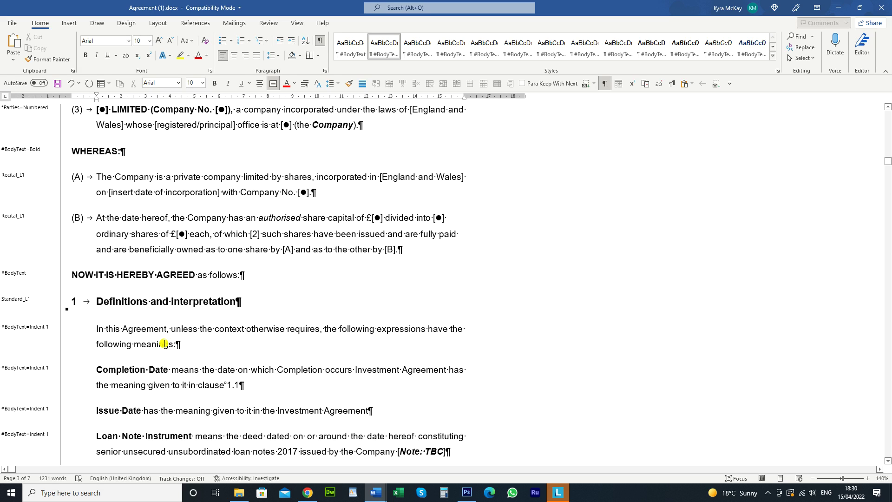
key(ctrl+m)
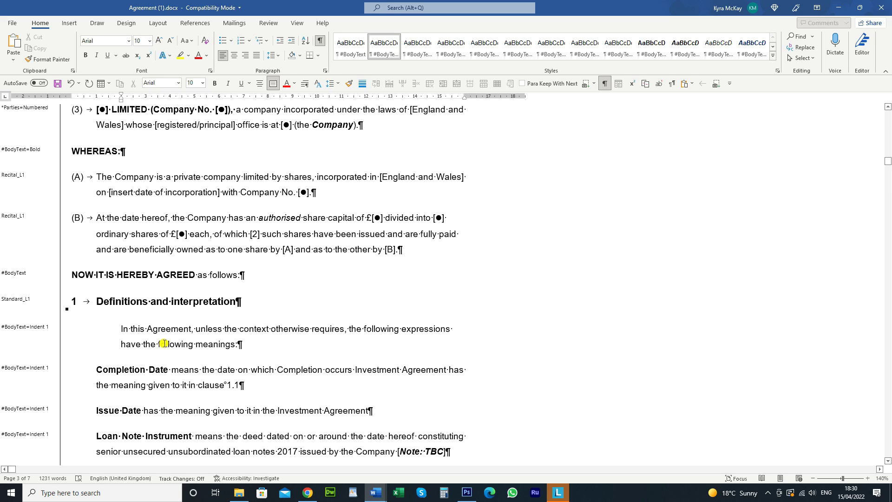
key(ctrl+m)
key(ctrl+m)
key(ctrl+m)
key(ctrl+m)
key(ctrl+m)
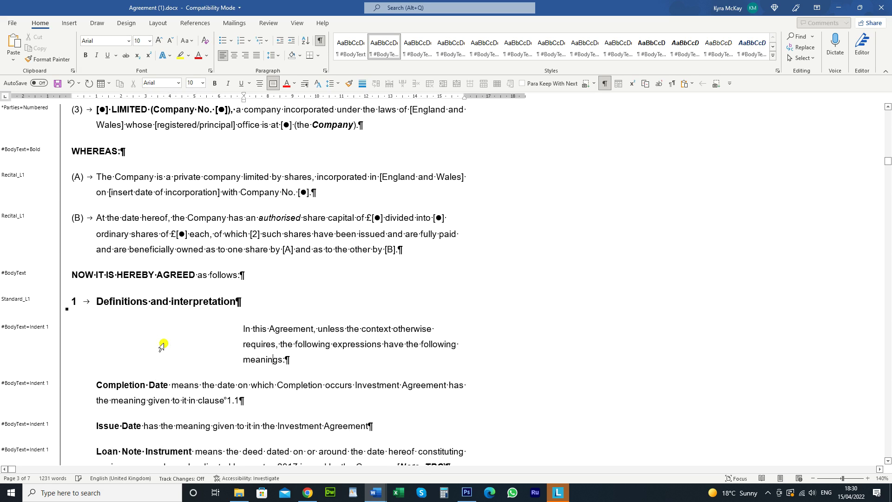
key(ctrl+m)
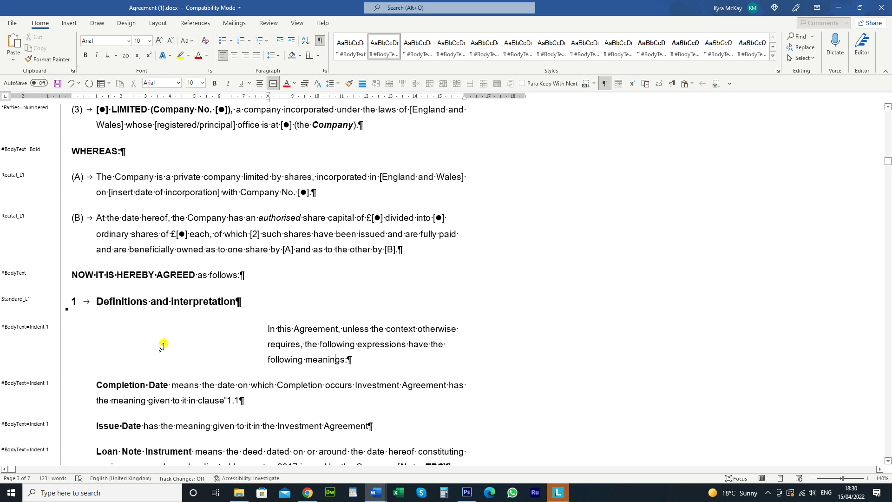
key(ctrl+shift+m)
key(ctrl+shift+m)
key(ctrl+shift+m)
key(ctrl+shift+m)
key(ctrl+shift+m)
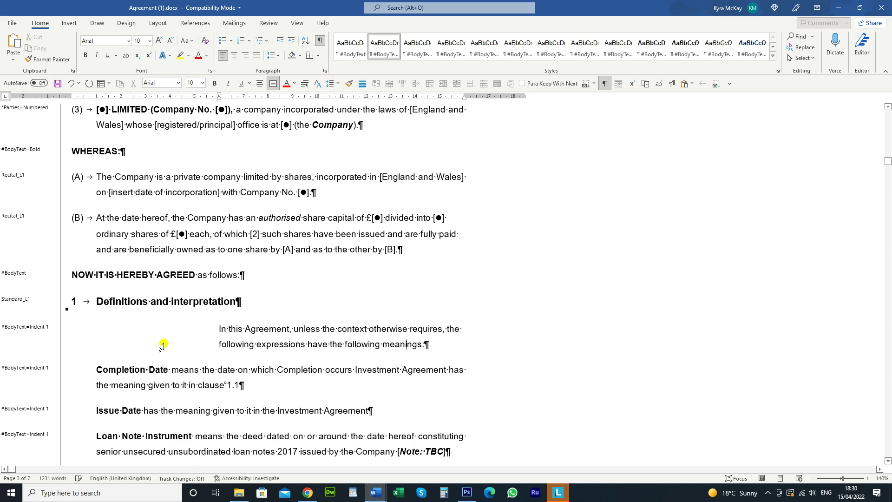
key(ctrl+shift+m)
key(ctrl+shift+m)
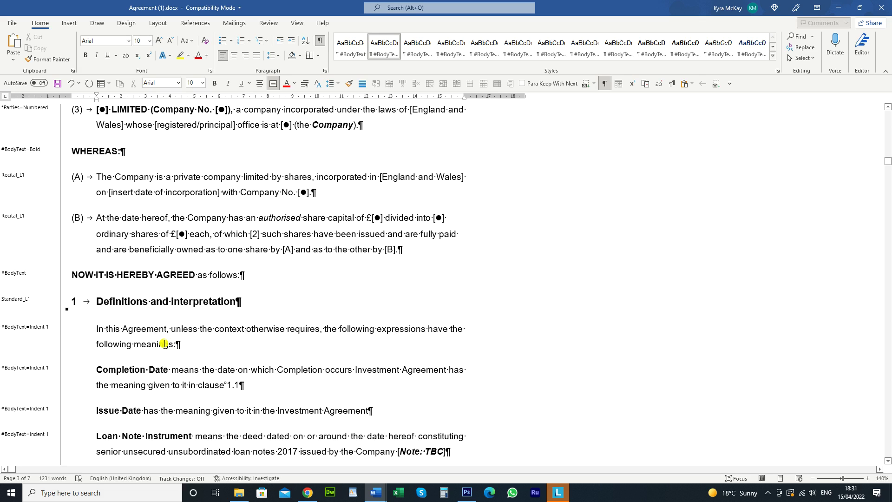
Create a new blank document with Ctrl+N, then return to Agreement (1).docx from the taskbar
key(ctrl+n)
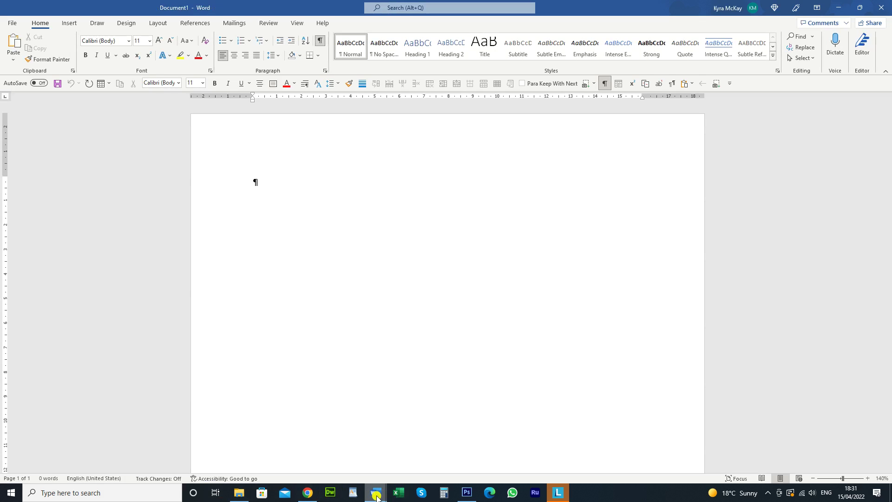
mouse_move(373, 497)
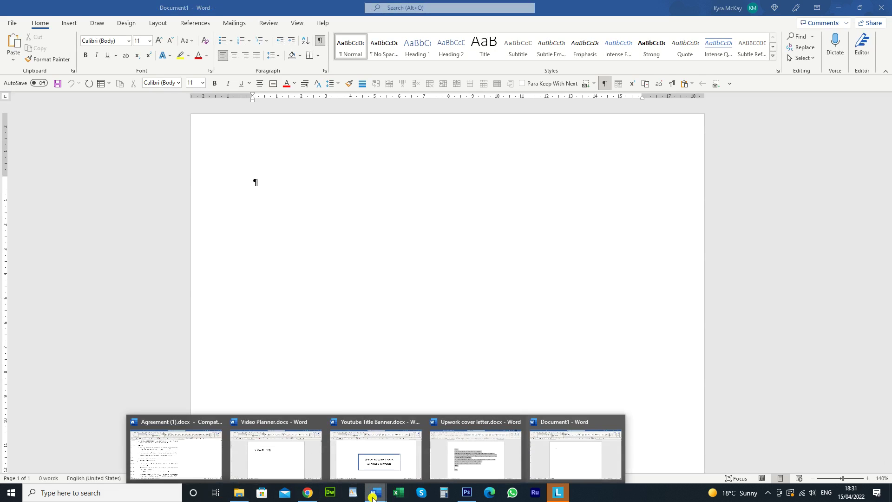
click(191, 455)
click(201, 345)
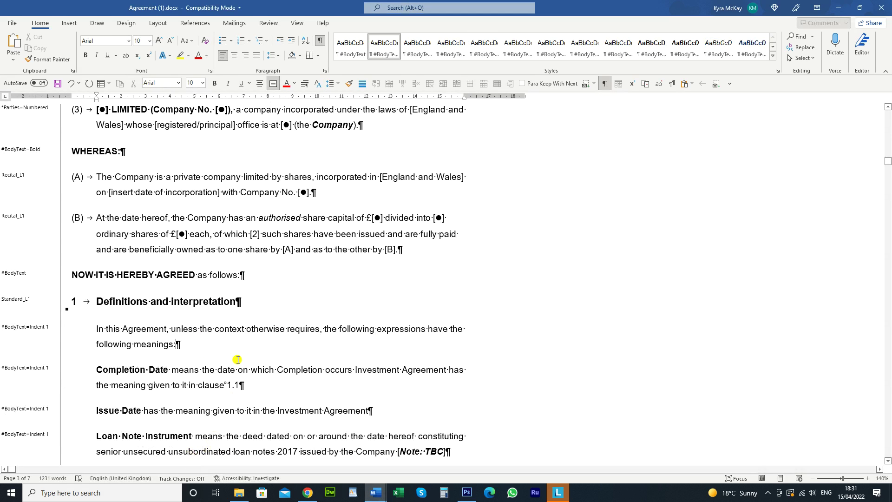
key(ctrl+o)
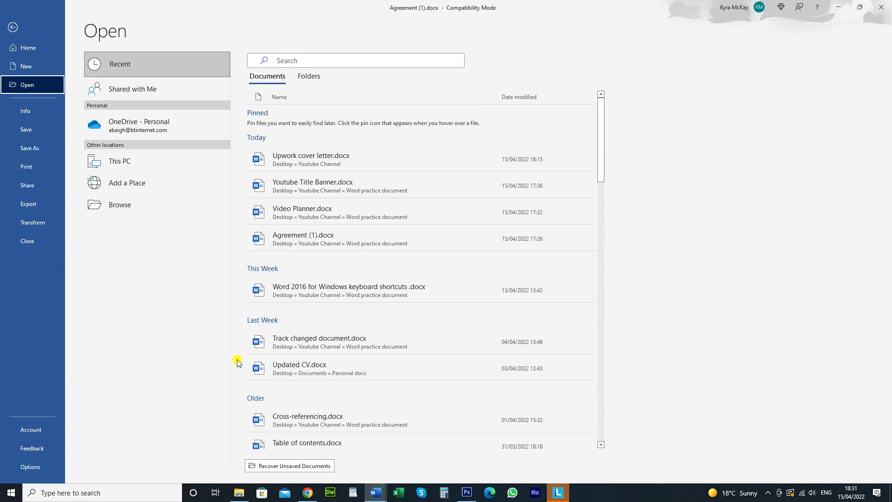
key(Escape)
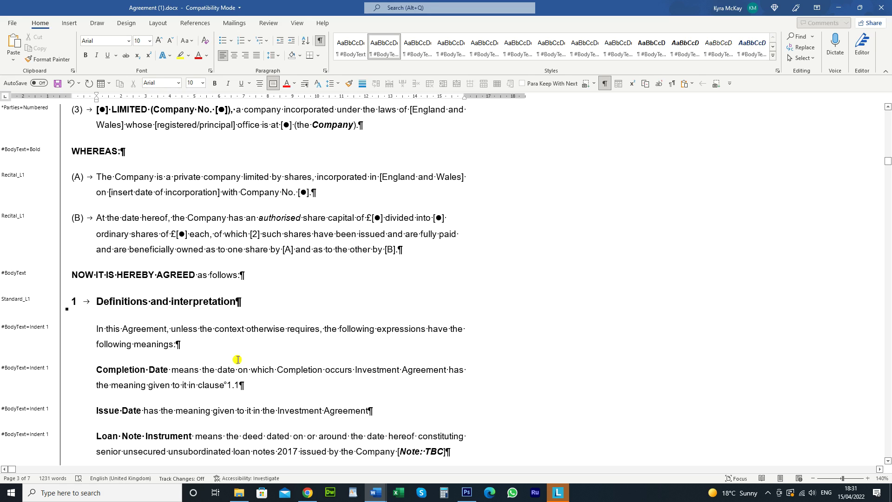
key(ctrl+p)
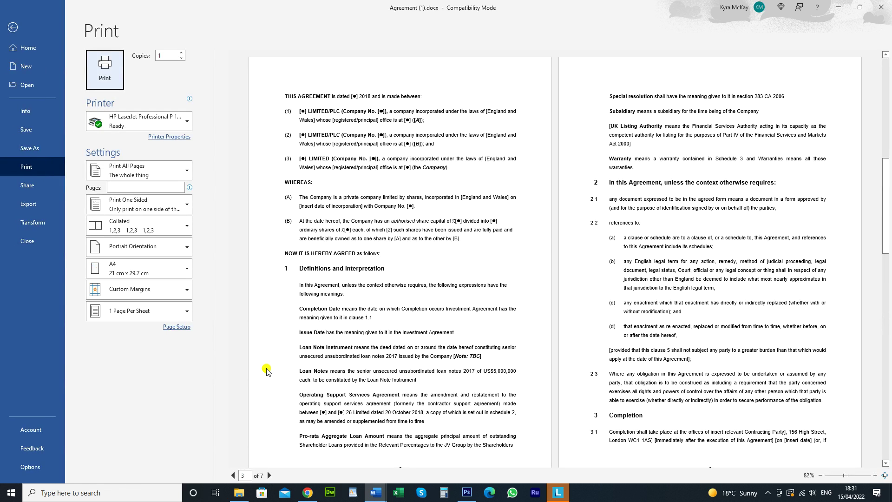
key(Escape)
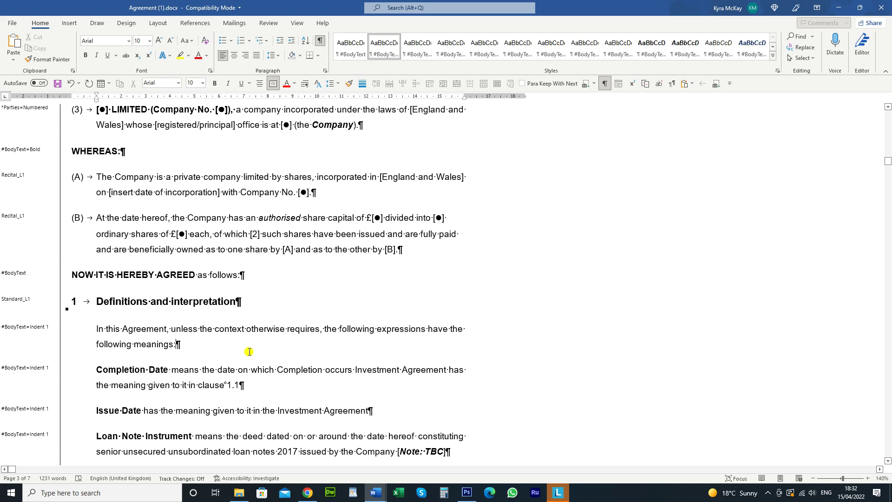
scroll(135, 400, down, 1)
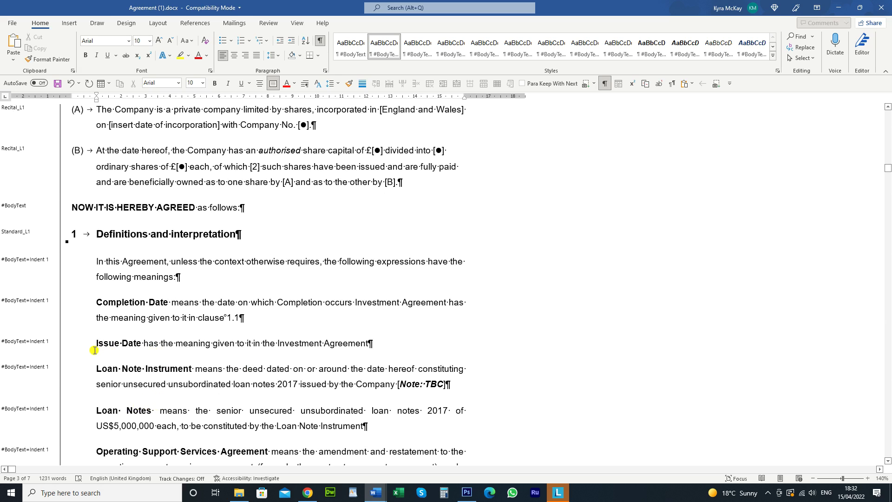
click(79, 349)
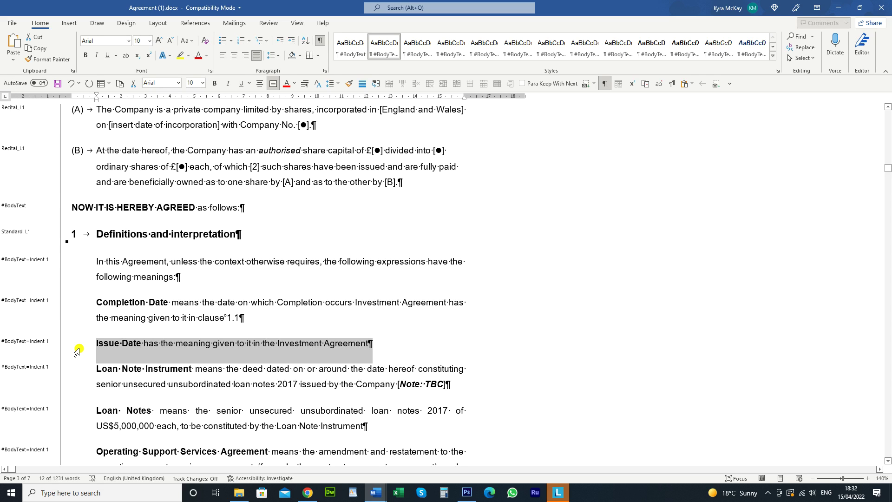
scroll(208, 288, up, 1)
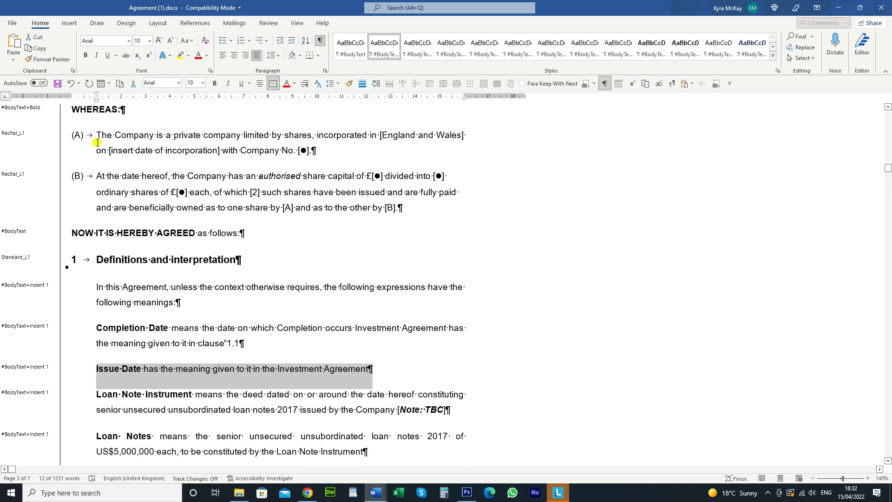
drag(96, 134, 119, 188)
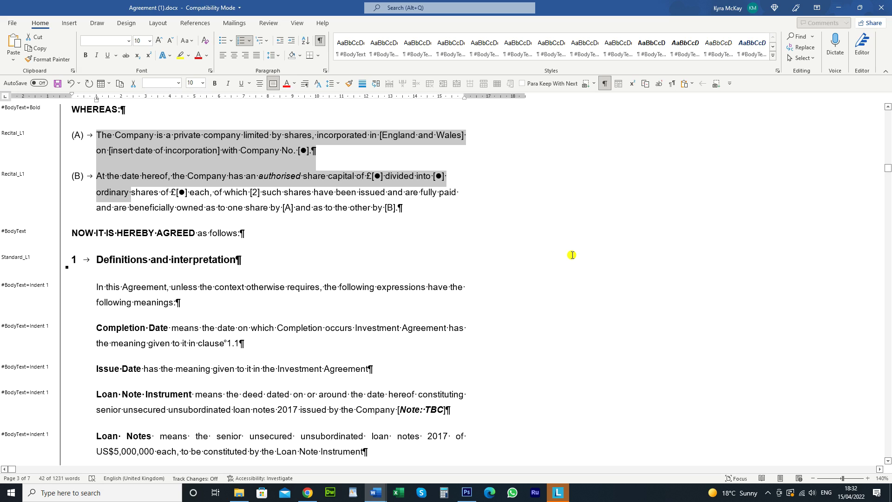
key(ctrl+j)
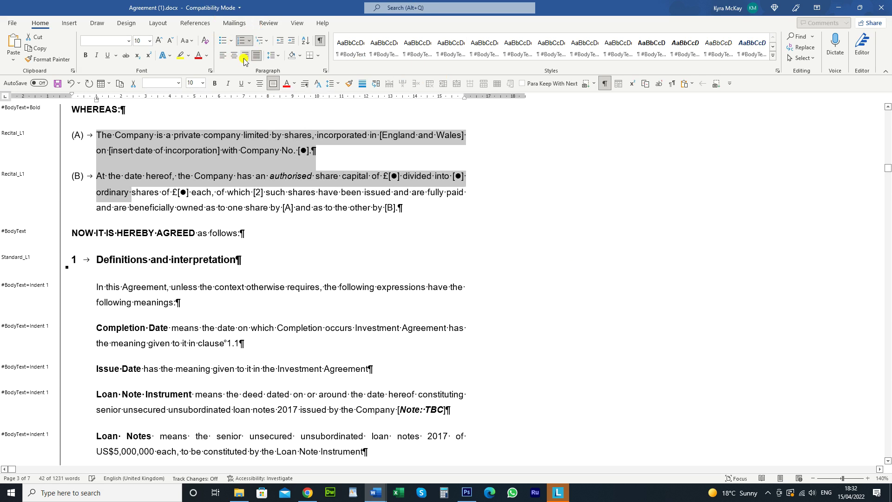
click(346, 154)
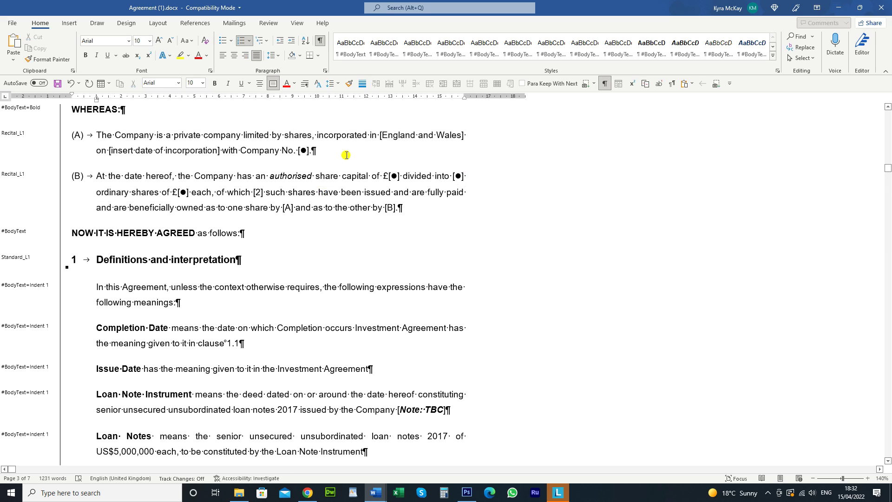
drag(118, 148, 132, 191)
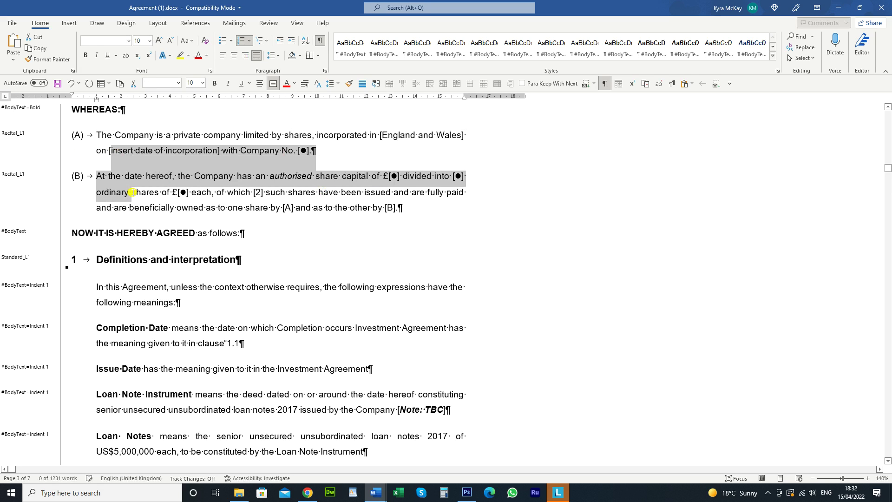
click(219, 202)
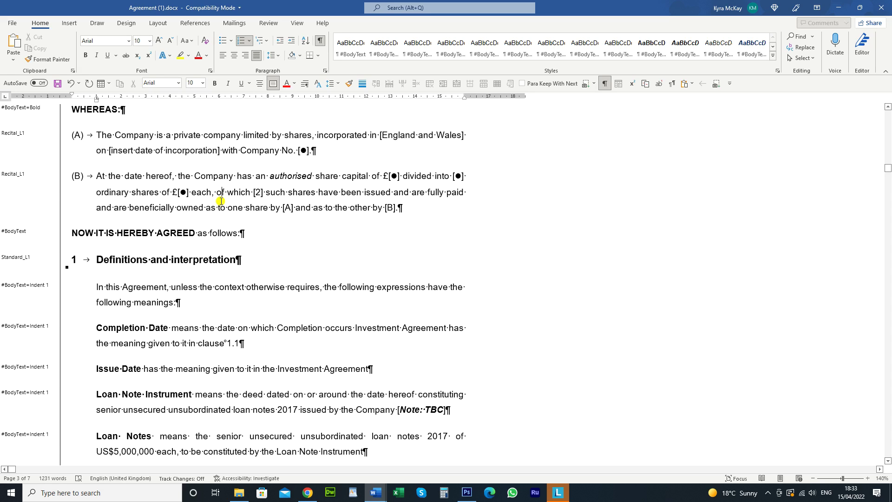
click(77, 135)
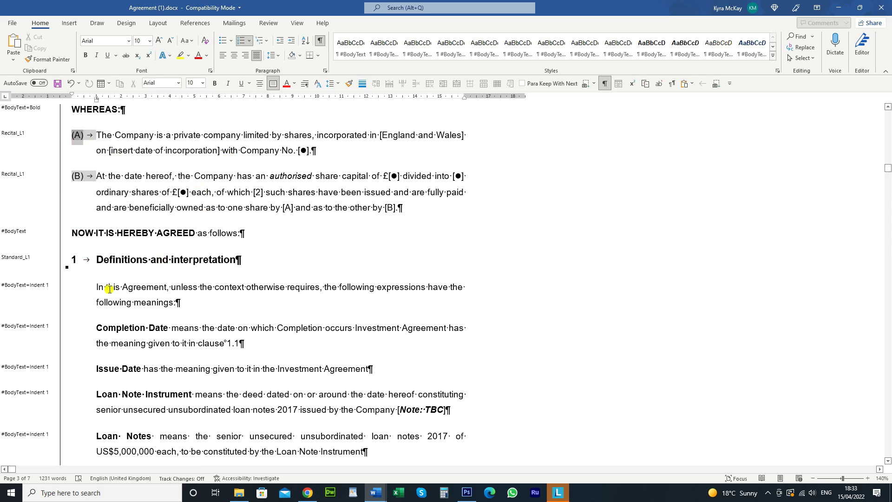
Right-align the 'In this Agreement' paragraph, undo it, and save Agreement (1).docx
click(124, 292)
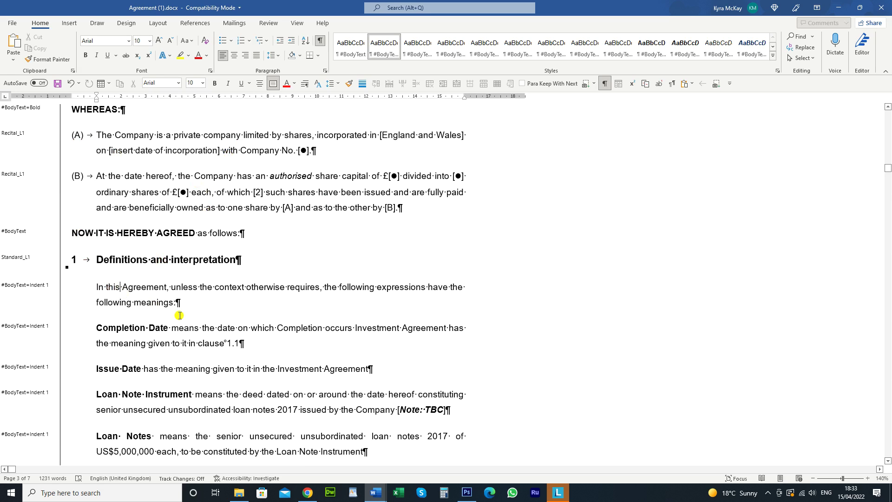
key(ctrl+r)
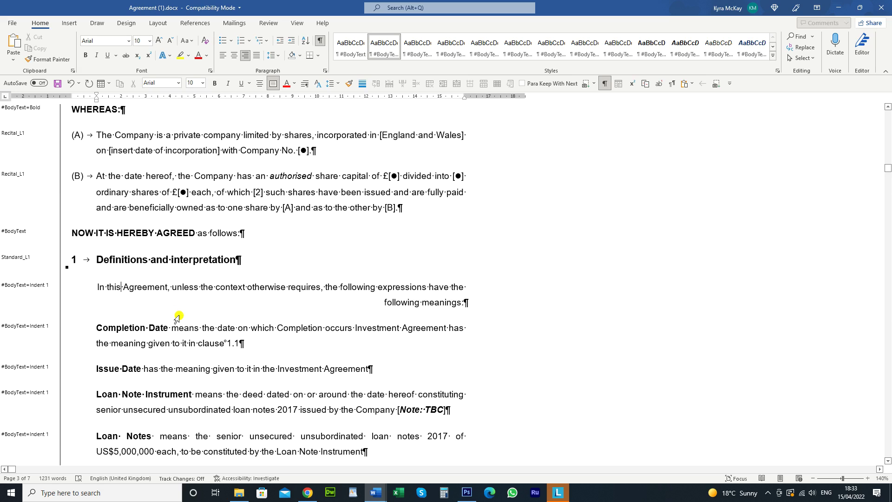
key(ctrl+z)
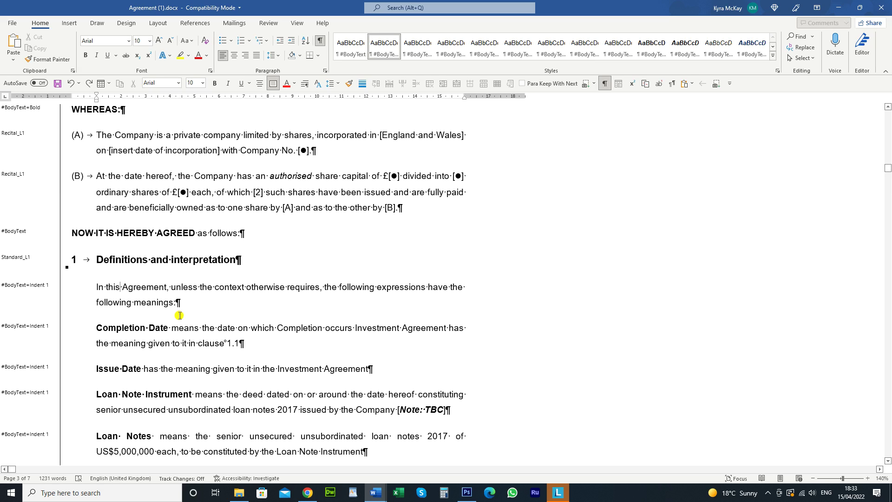
key(ctrl+s)
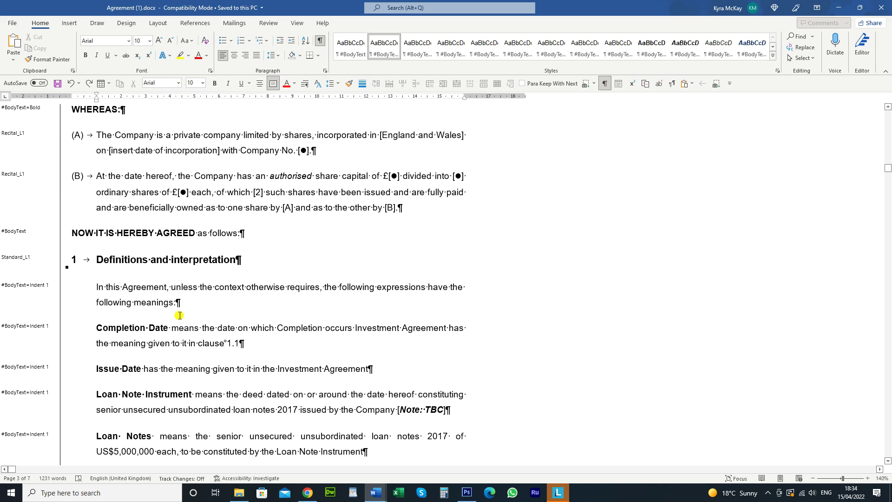
click(218, 329)
key(ctrl+t)
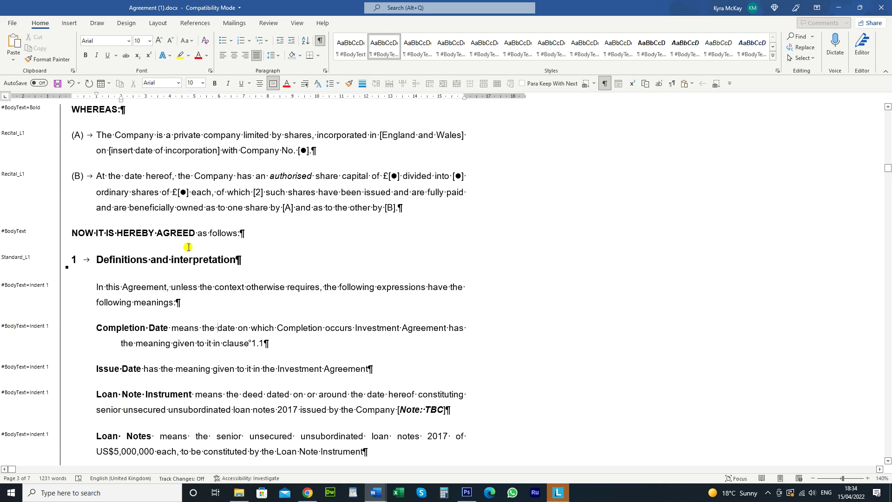
key(ctrl+q)
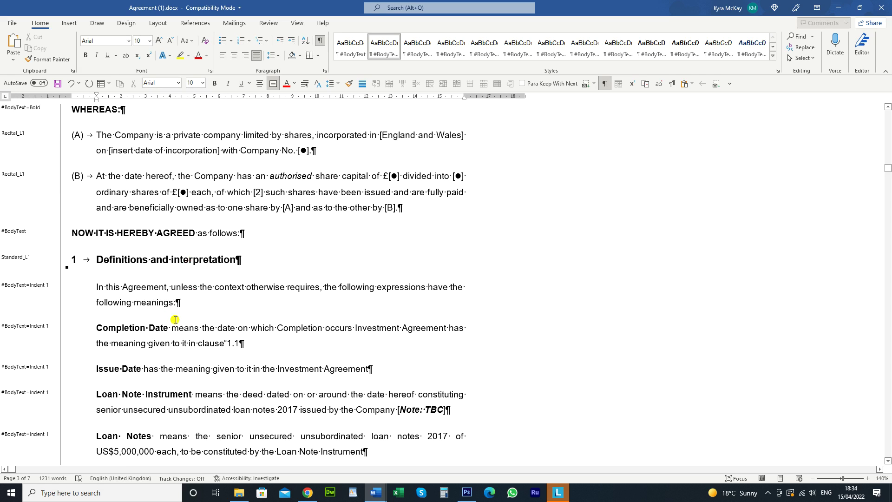
click(212, 369)
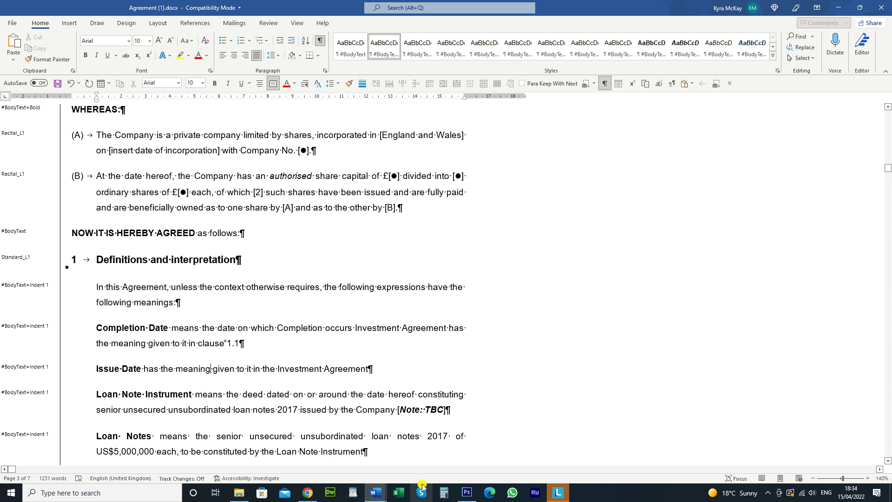
key(ctrl+shift+Left)
key(ctrl+u)
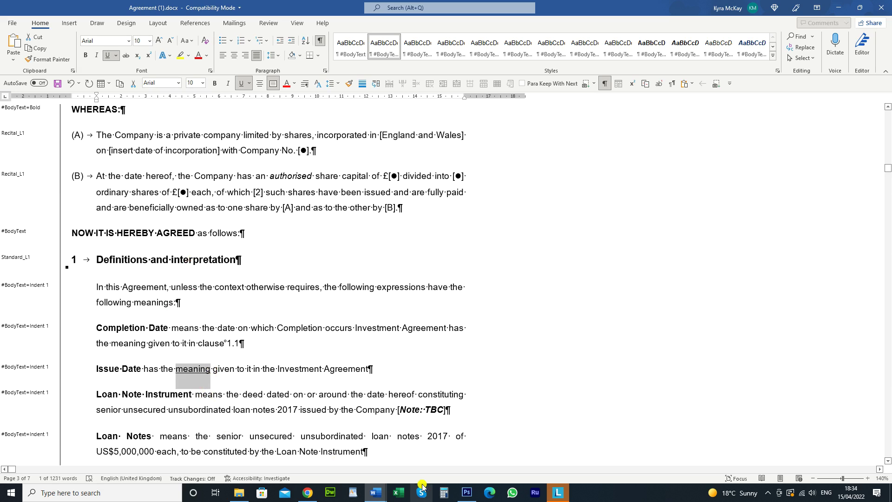
key(ctrl+u)
key(ctrl+u)
key(ctrl+u)
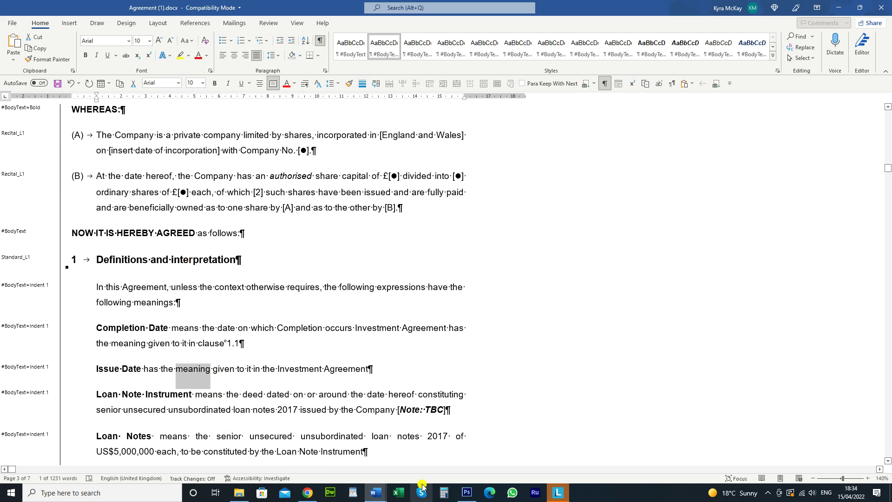
click(400, 372)
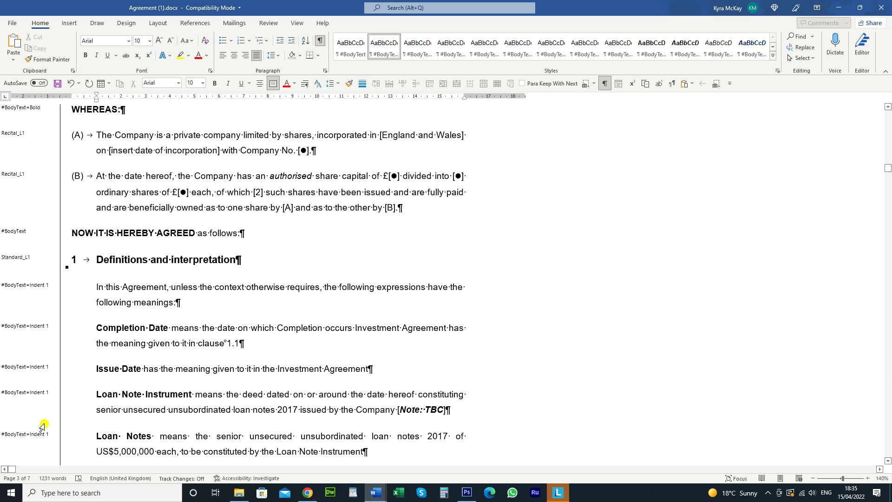
click(173, 360)
Reapply the underline to 'meaning' in the Issue Date definition
key(Left)
key(ctrl+shift+Left)
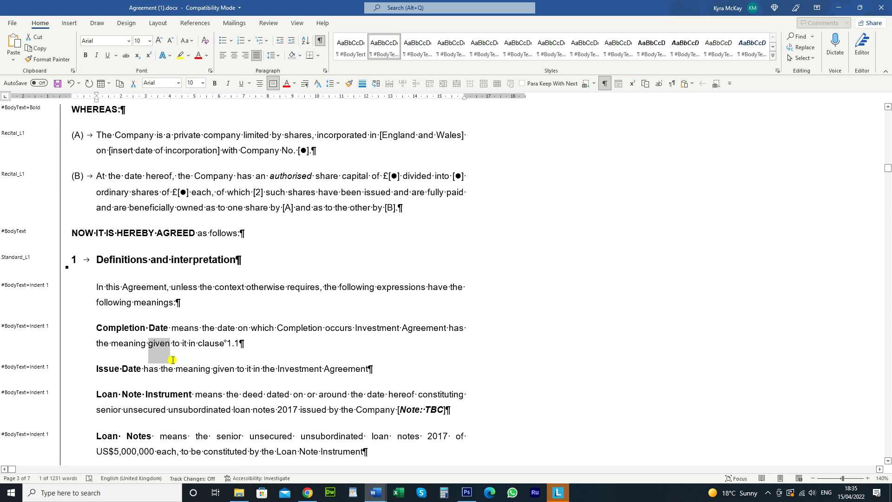
key(Down)
key(ctrl+shift+Right)
key(ctrl+u)
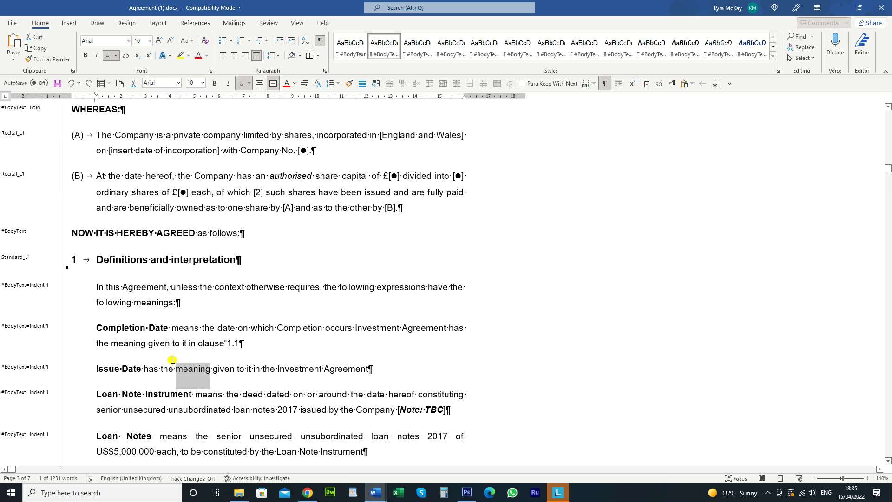
key(Up)
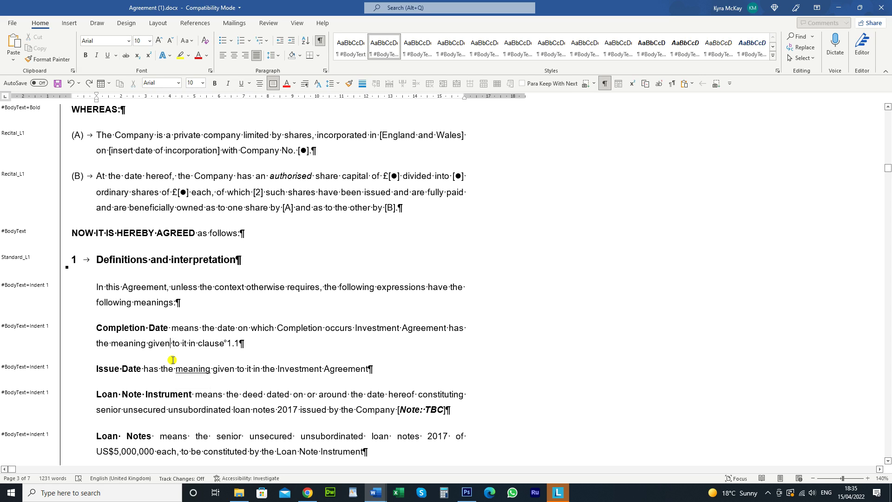
Delete 'given' from the Completion Date definition, undo, then delete it again
key(ctrl+shift+Left)
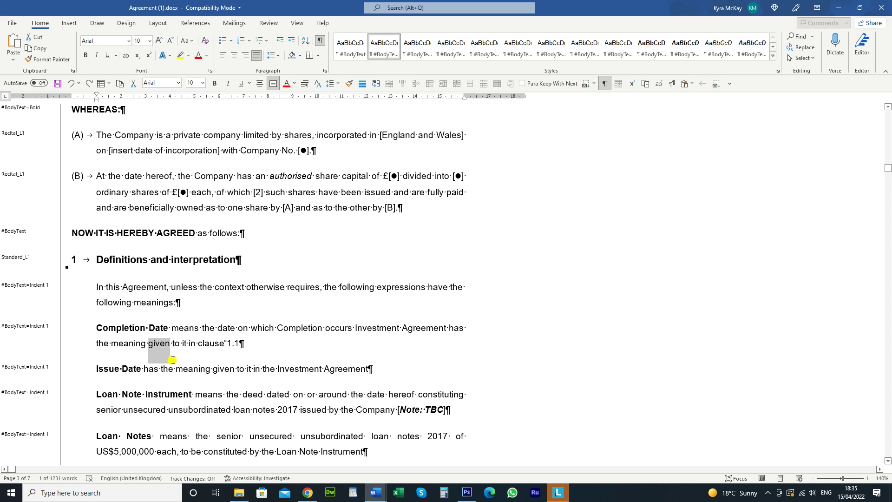
key(Delete)
key(ctrl+z)
key(Up)
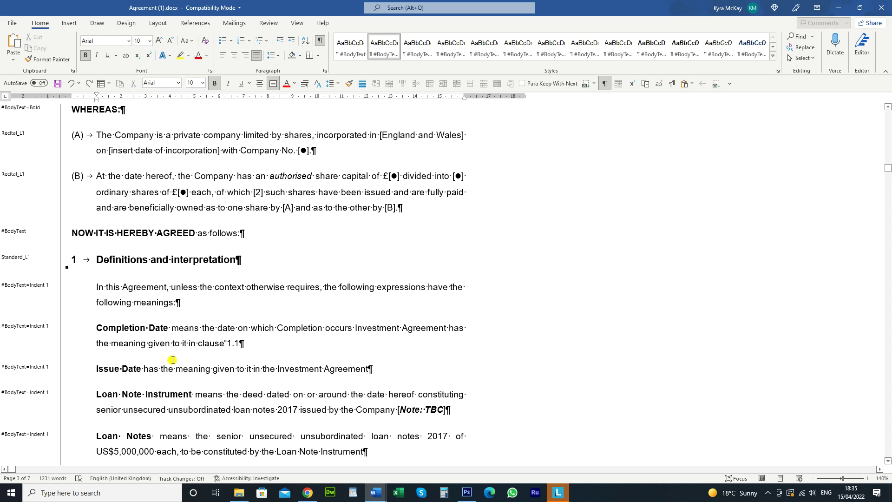
key(Down)
key(ctrl+Delete)
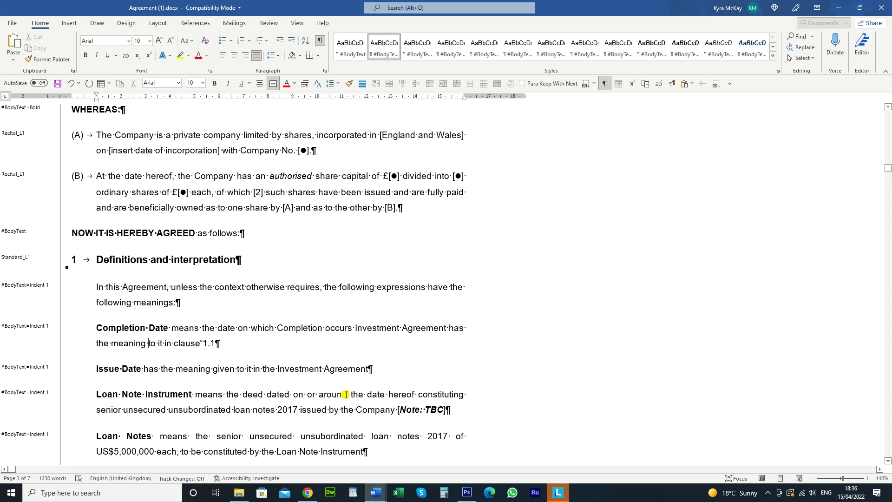
click(347, 394)
Shrink the word 'around' to 6 pt, then enlarge it to 17 pt
key(ctrl+shift+Left)
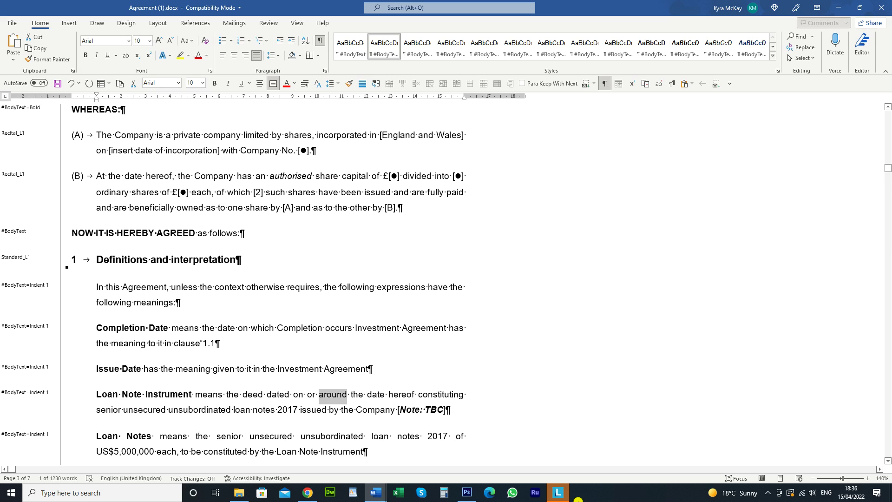
key(ctrl+bracketleft)
key(ctrl+bracketleft)
key(ctrl+bracketleft)
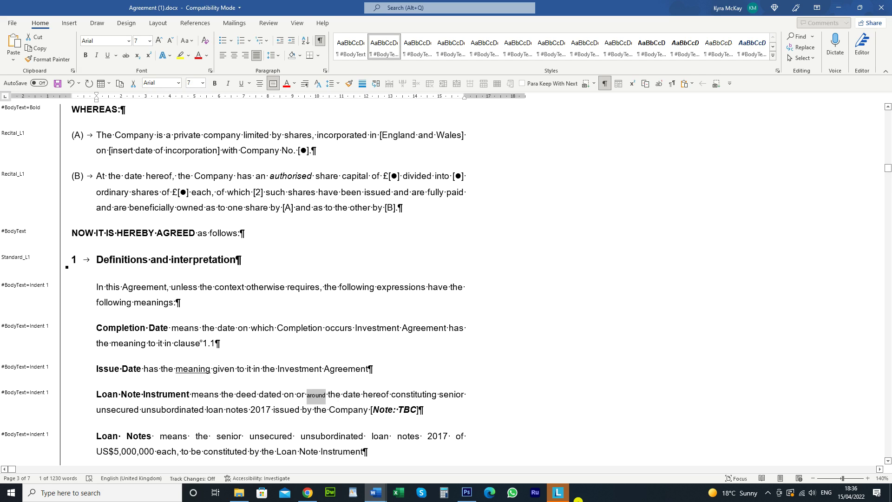
key(ctrl+bracketleft)
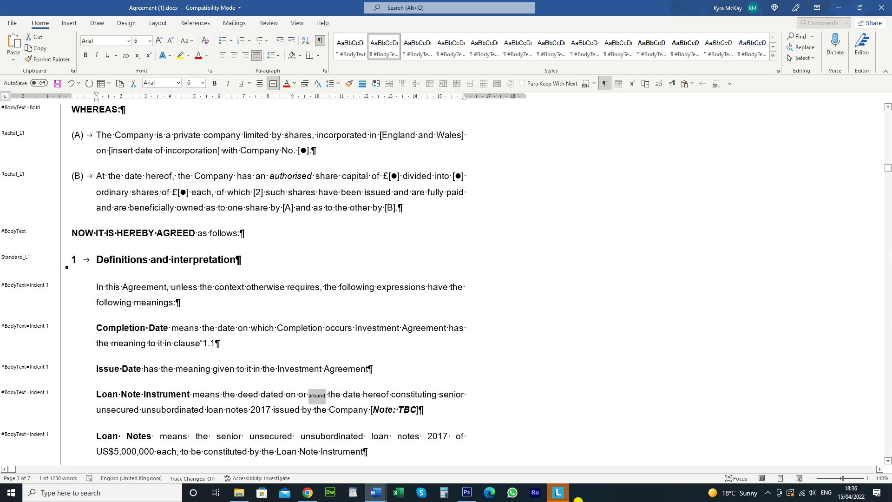
key(ctrl+bracketright)
key(ctrl+bracketright)
key(ctrl+bracketright)
key(ctrl+bracketright)
key(ctrl+bracketright)
key(ctrl+bracketright)
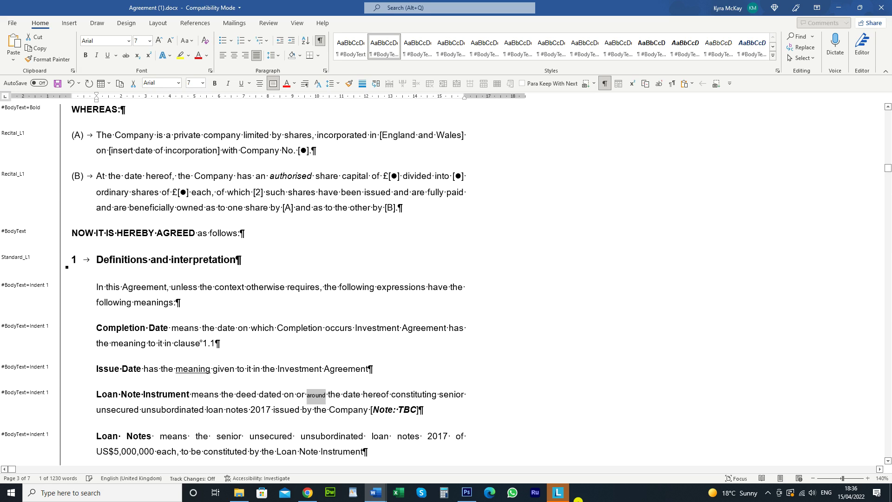
key(ctrl+bracketright)
key(ctrl+bracketright)
key(ctrl+bracketright)
key(ctrl+bracketright)
key(ctrl+bracketright)
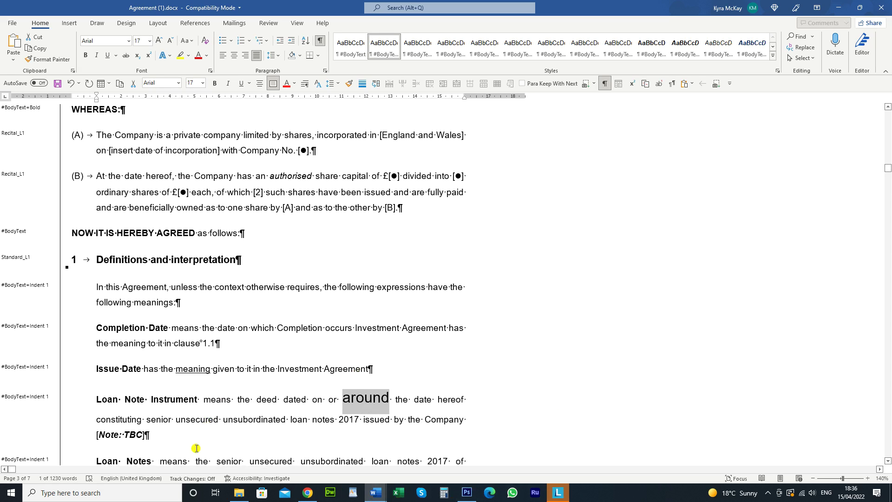
click(208, 437)
Select the whole Loan Note Instrument paragraph and clear its character formatting with Ctrl+Space
triple_click(208, 437)
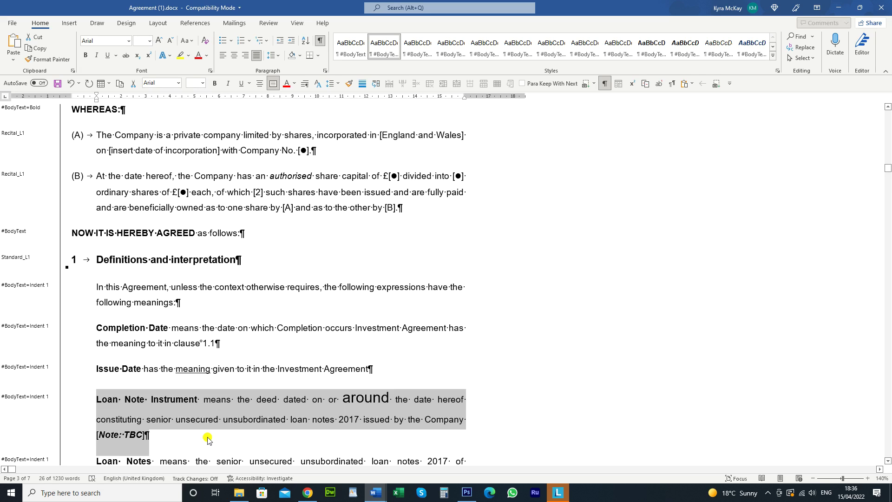
key(ctrl+space)
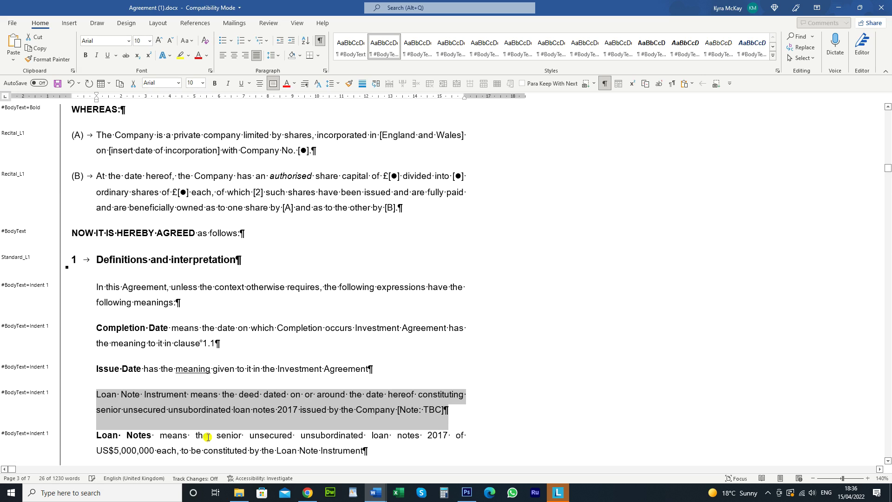